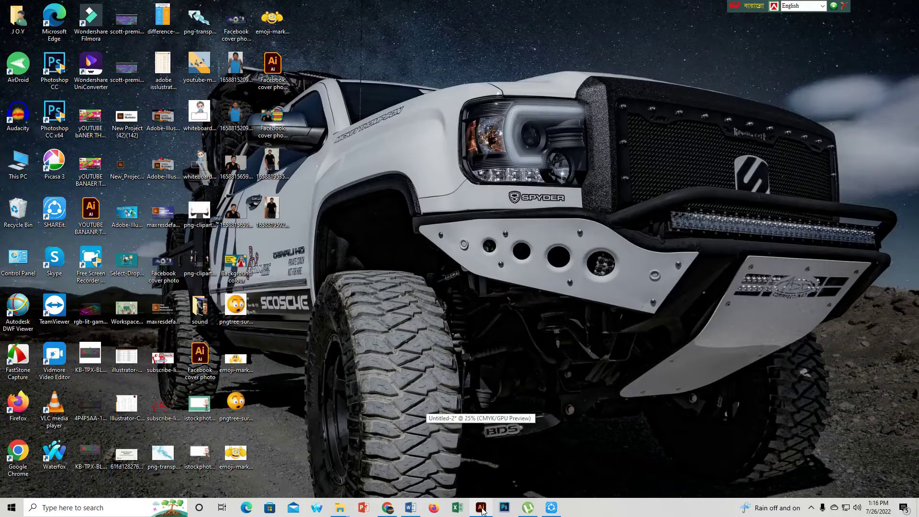
Move the top-left cut-out photo down over the artboard's lower edge.
left_click(481, 508)
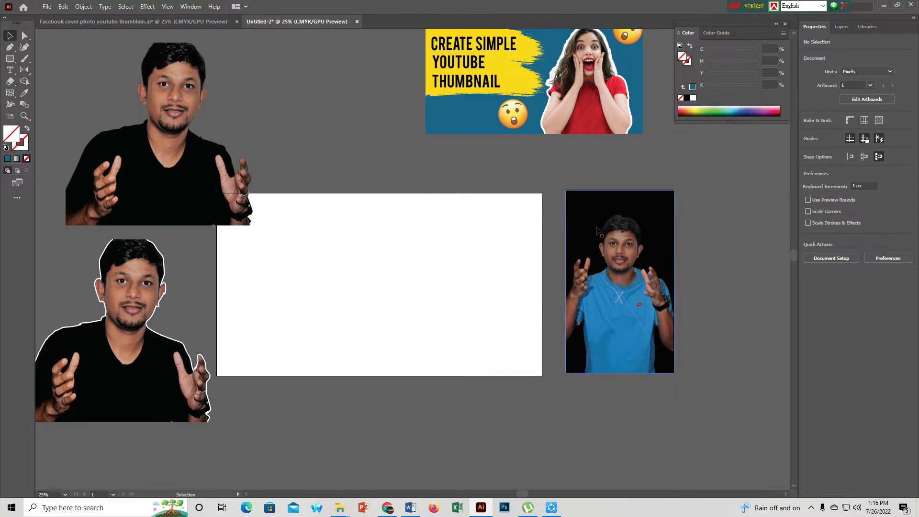
left_click_drag(173, 138, 139, 127)
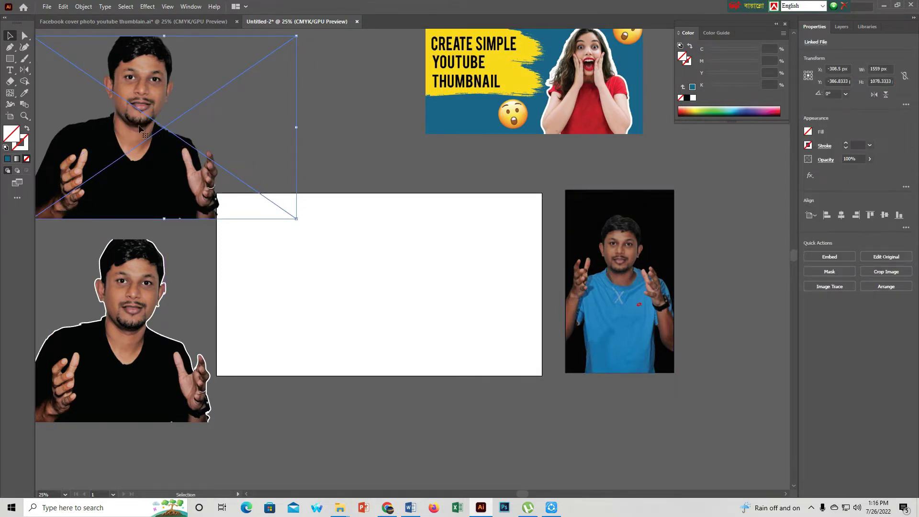
left_click_drag(139, 127, 410, 402)
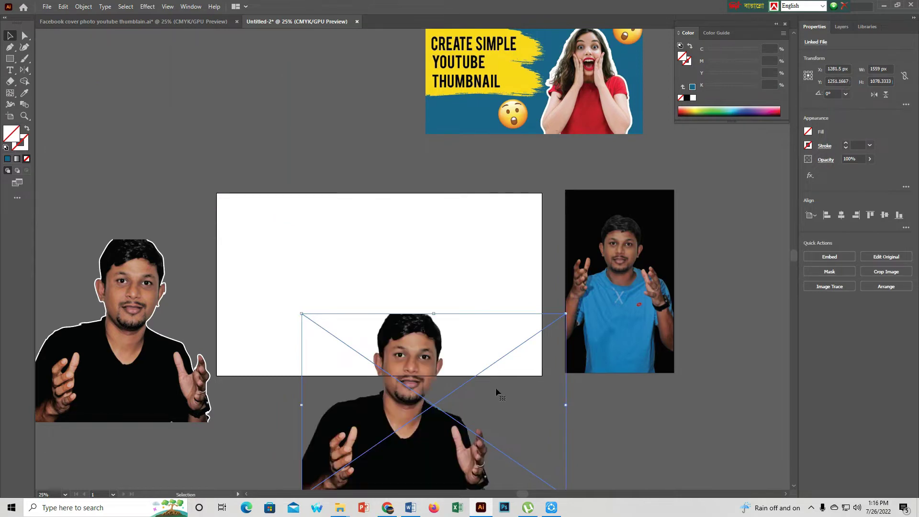
Create a new blank document from File > New.
left_click(47, 6)
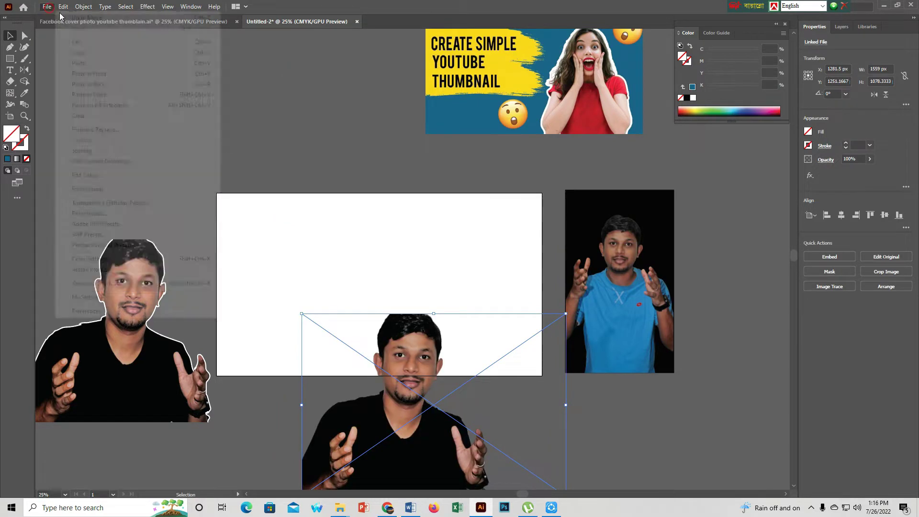
left_click(47, 6)
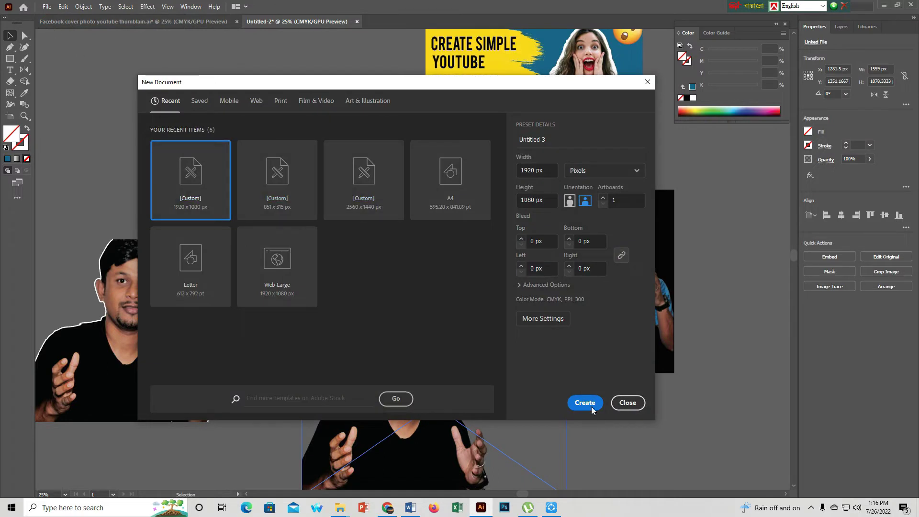
left_click(592, 407)
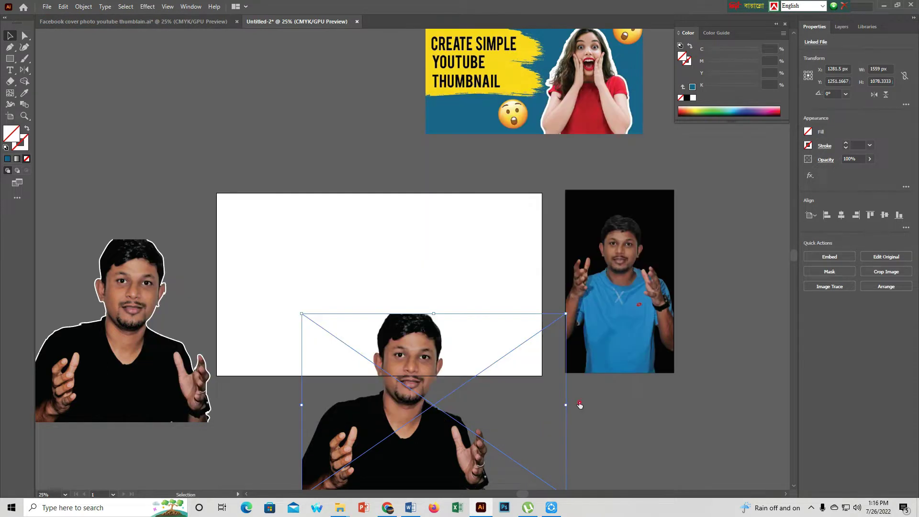
Drag the 1280 × 720 sample YouTube thumbnail from Untitled-2 into the new document, beside its artboard.
scroll(335, 314, "down", 2)
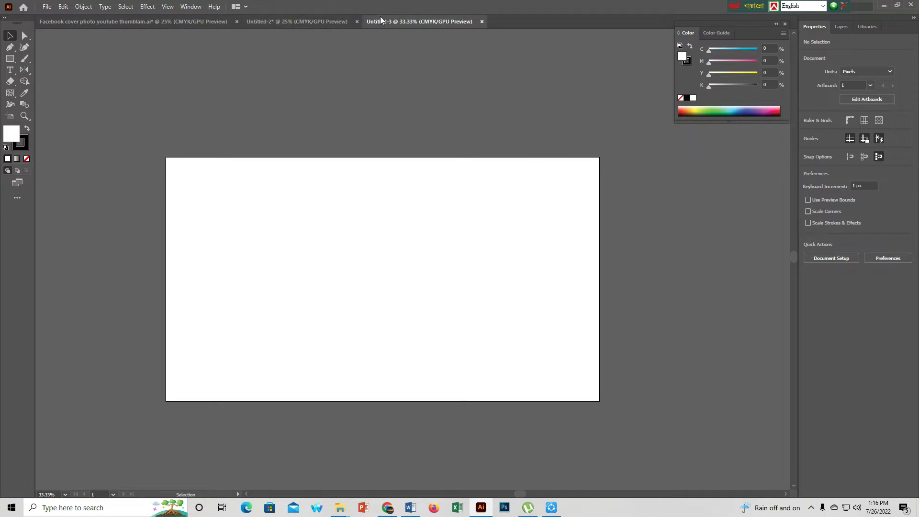
left_click(296, 22)
left_click_drag(527, 96, 421, 30)
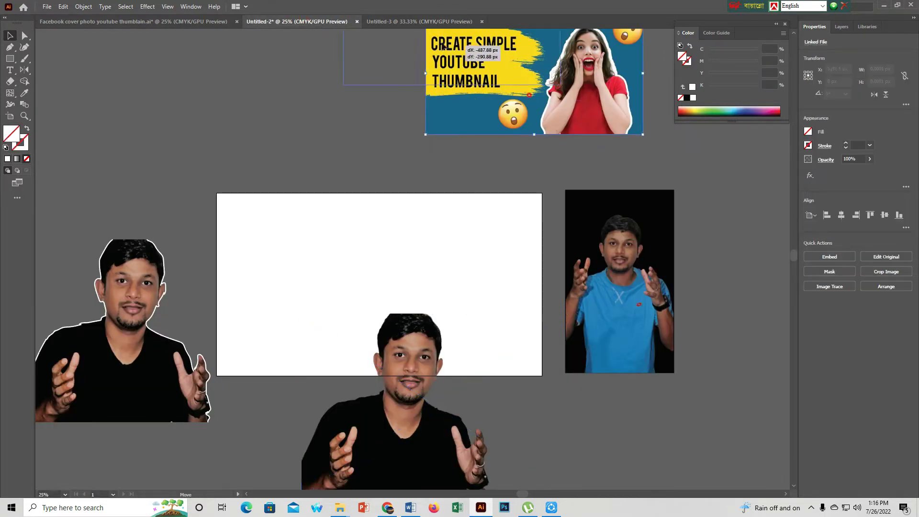
mouse_move(421, 30)
left_mouse_down()
mouse_move(553, 81)
mouse_move(670, 191)
left_mouse_up()
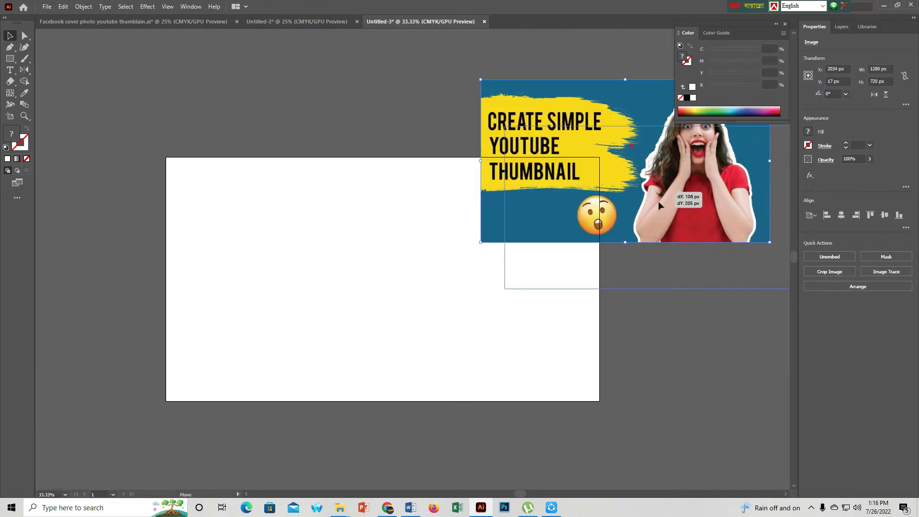
left_click_drag(665, 161, 658, 179)
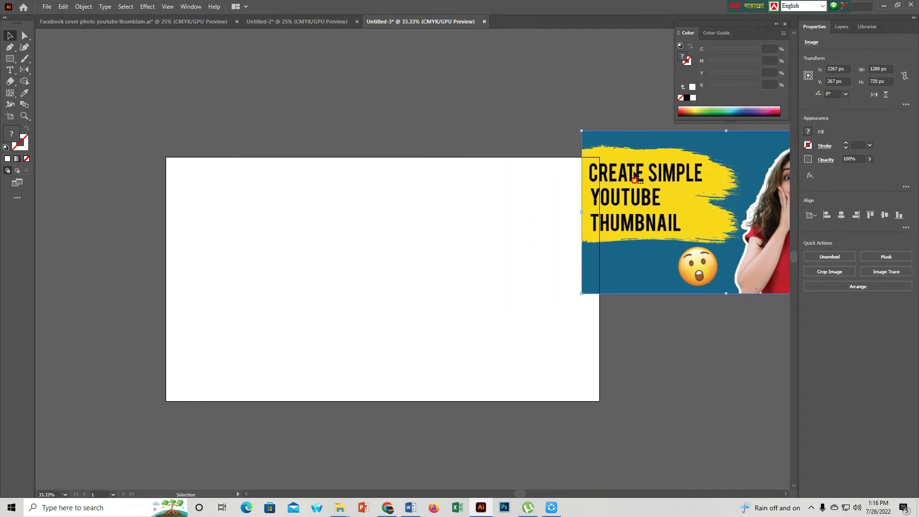
left_click(882, 5)
Bring up the remove.bg page in Chrome, opening and closing its upload file chooser.
right_click(255, 210)
left_click(606, 214)
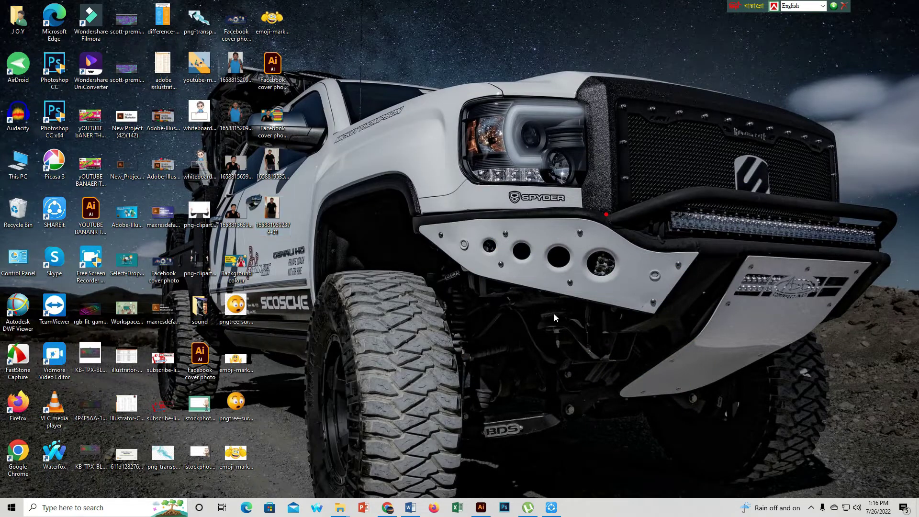
left_click(386, 507)
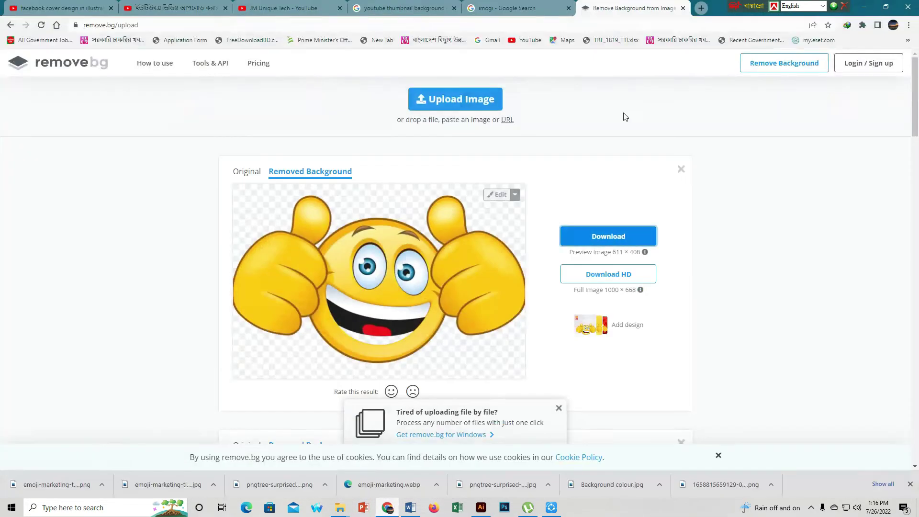
left_click(472, 102)
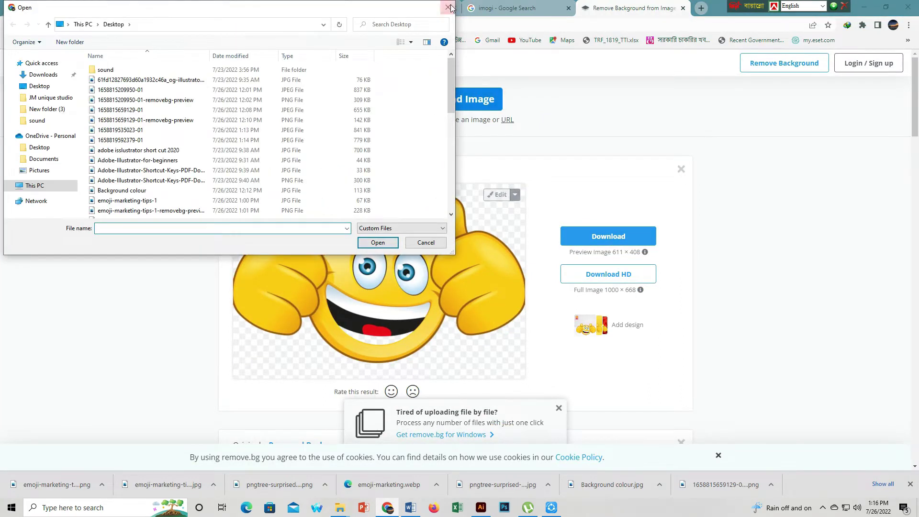
left_click(449, 7)
left_click(863, 7)
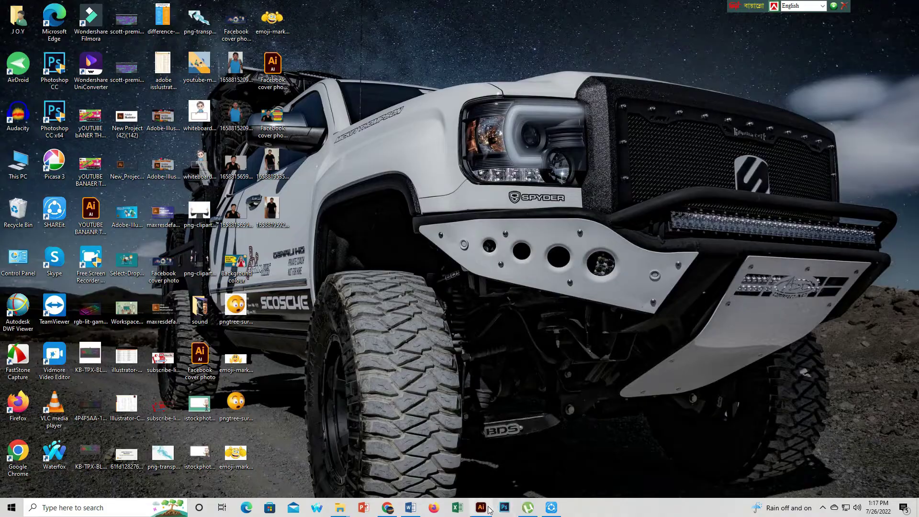
left_click(387, 507)
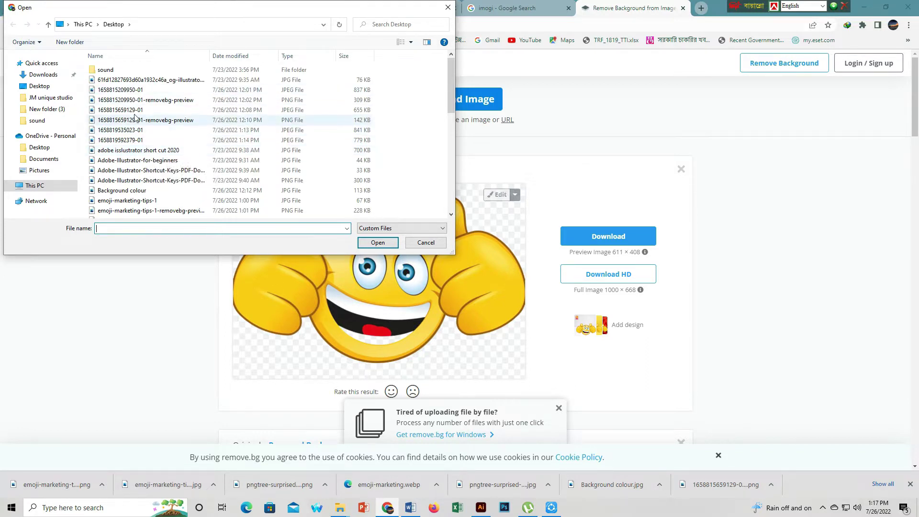
scroll(130, 170, "down", 5)
scroll(130, 168, "down", 3)
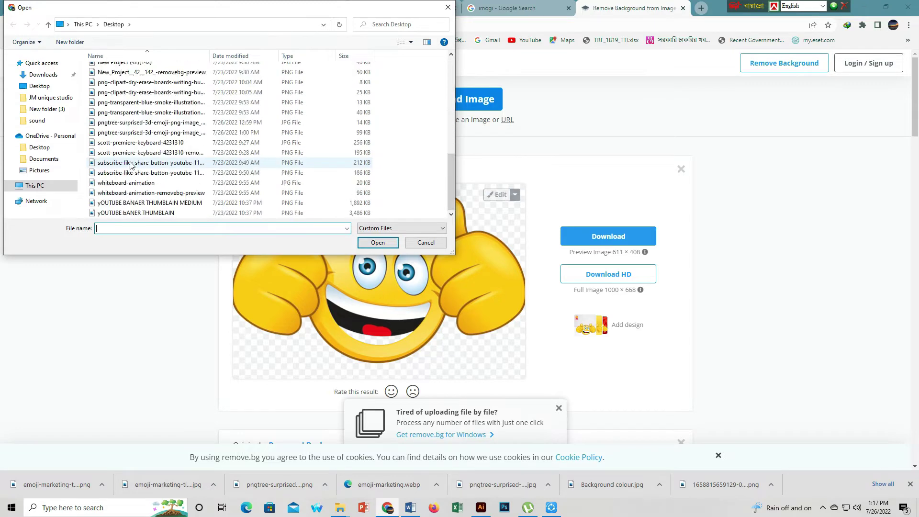
scroll(132, 158, "up", 6)
scroll(131, 156, "up", 2)
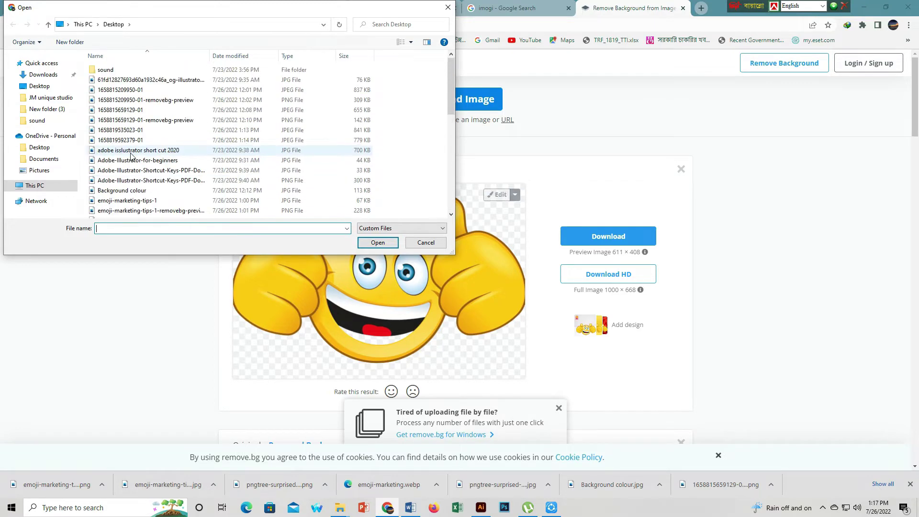
double_click(133, 135)
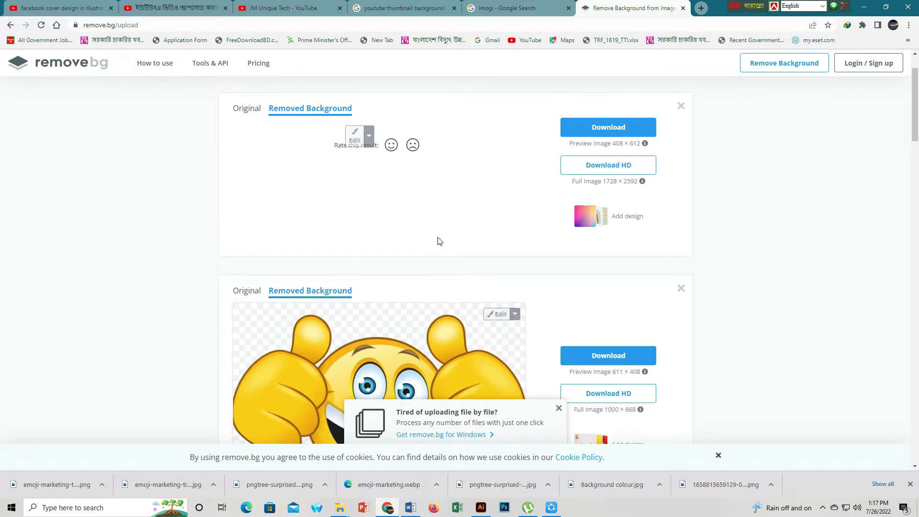
left_click(606, 181)
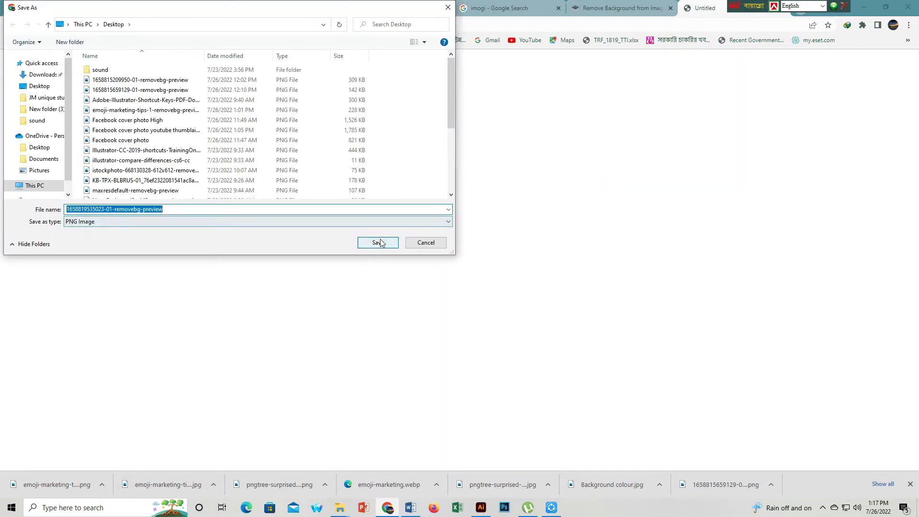
left_click(379, 239)
scroll(455, 172, "up", 2)
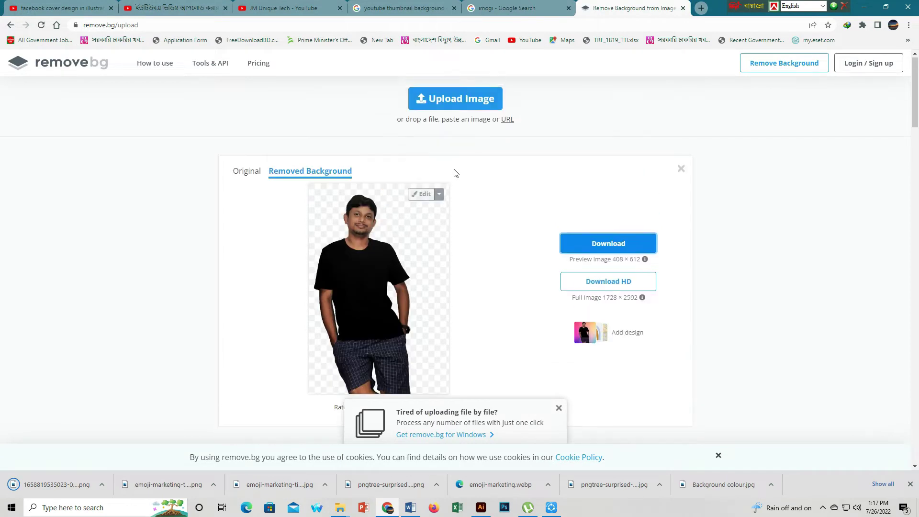
left_click(470, 104)
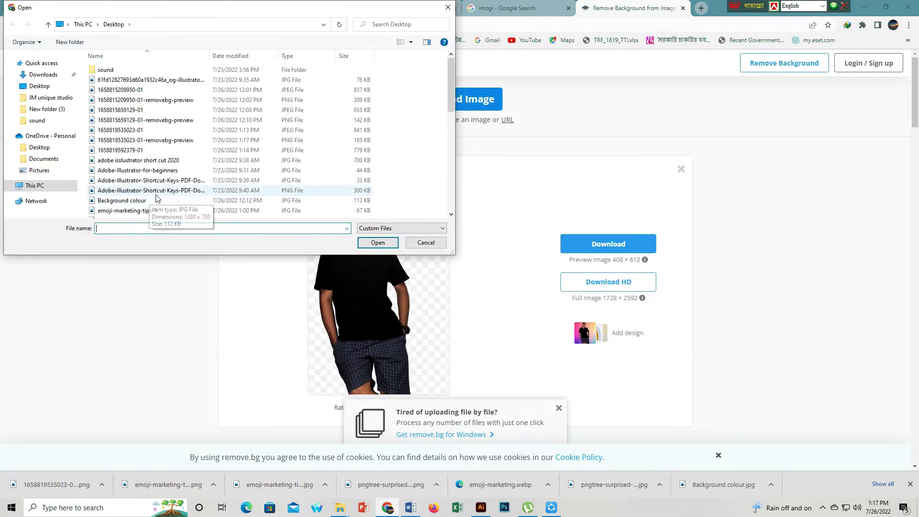
double_click(147, 152)
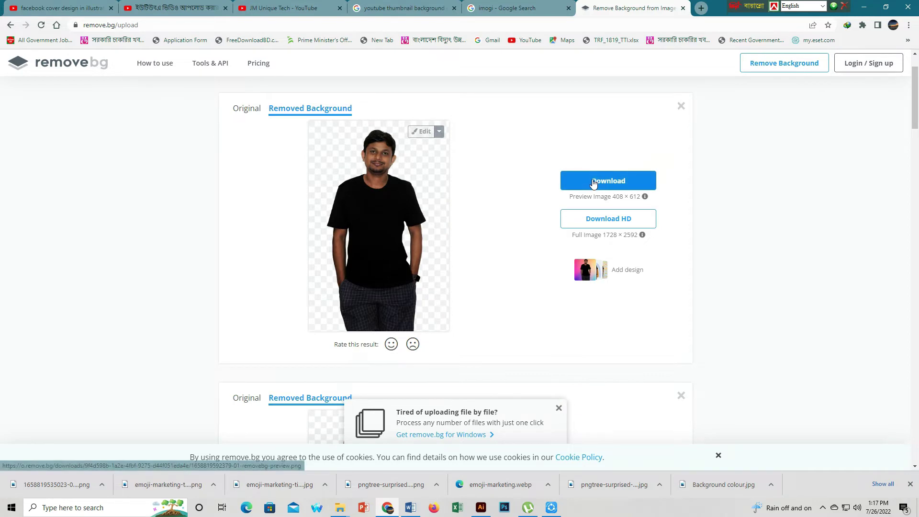
Download and save the second background-free cut-out PNG, then minimise the browser.
left_click(593, 181)
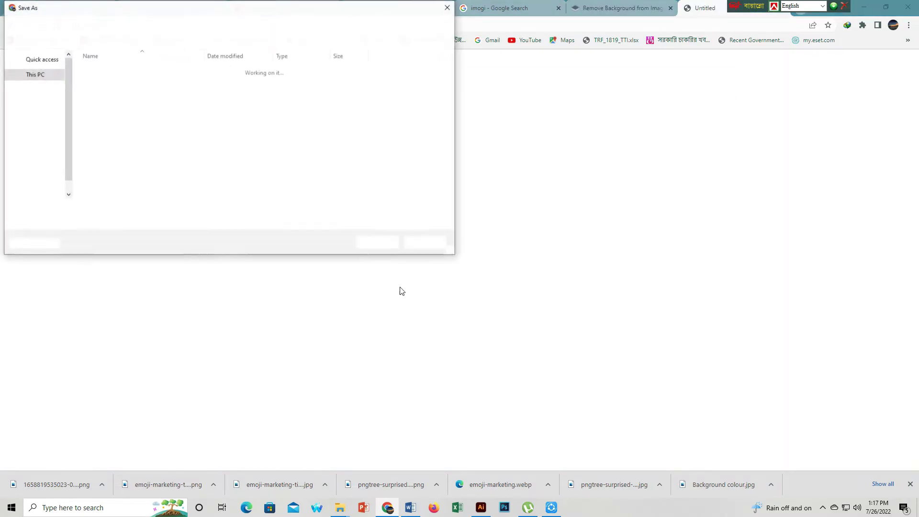
left_click(376, 247)
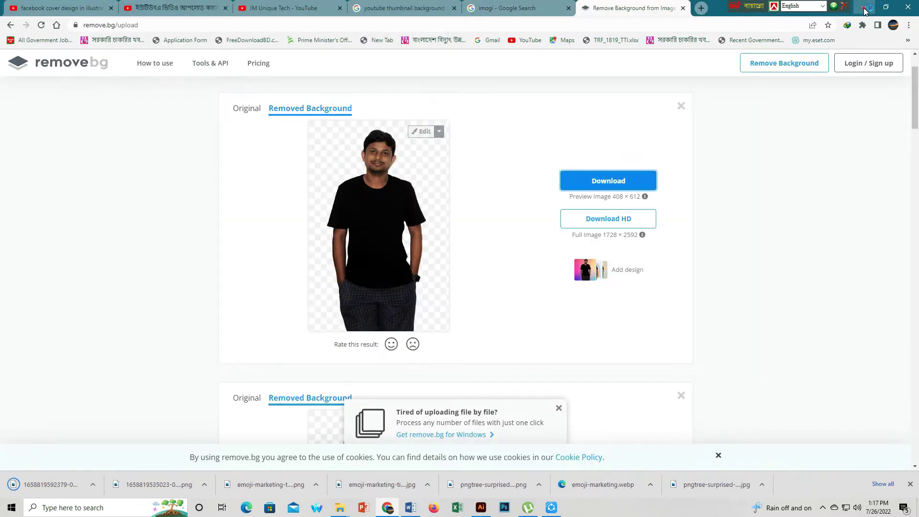
left_click(864, 7)
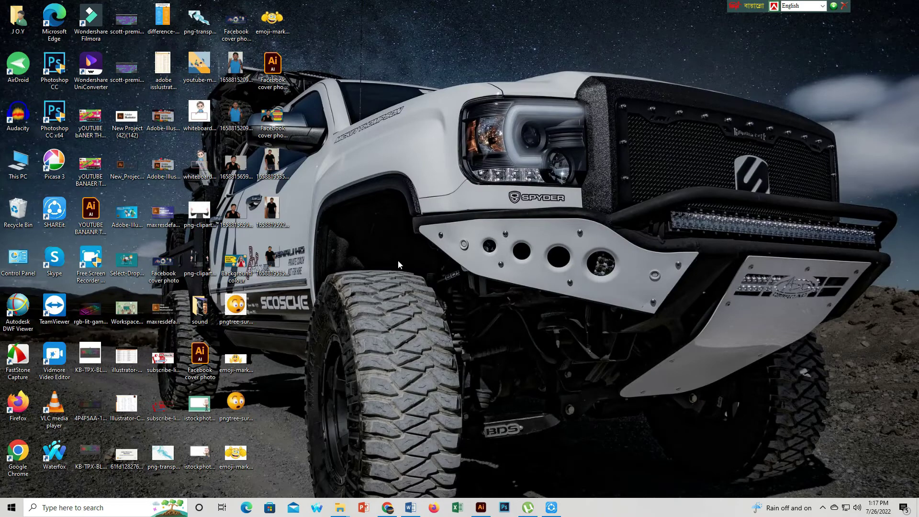
Refresh the desktop and paste the first remove.bg cut-out into Illustrator, left of the artboard.
right_click(414, 208)
left_click(442, 234)
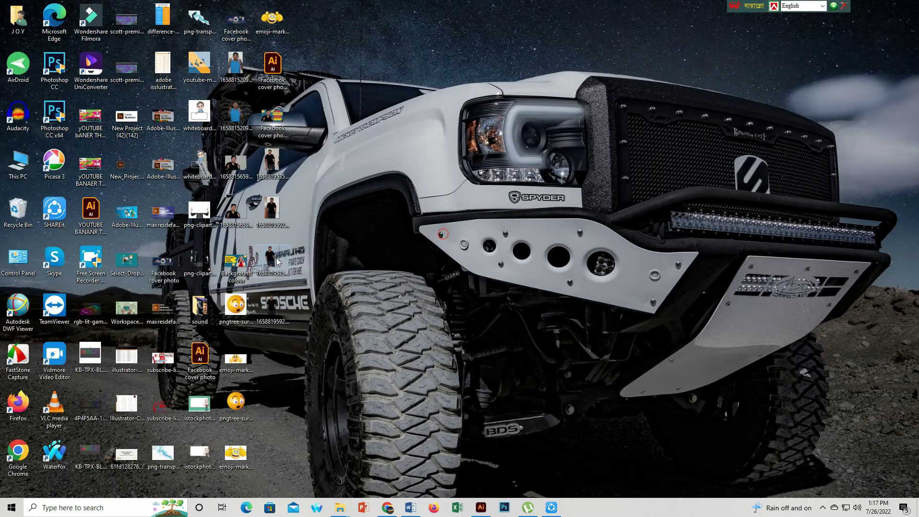
right_click(275, 257)
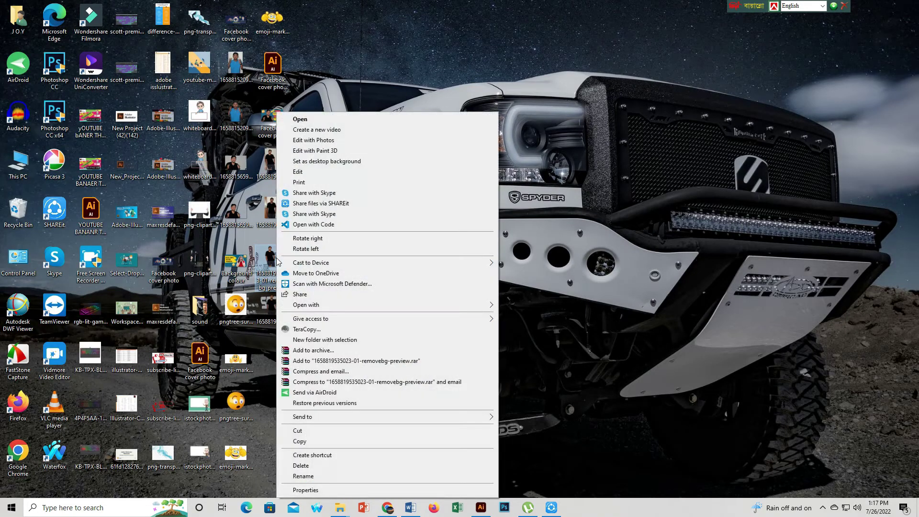
left_click(326, 445)
left_click(481, 507)
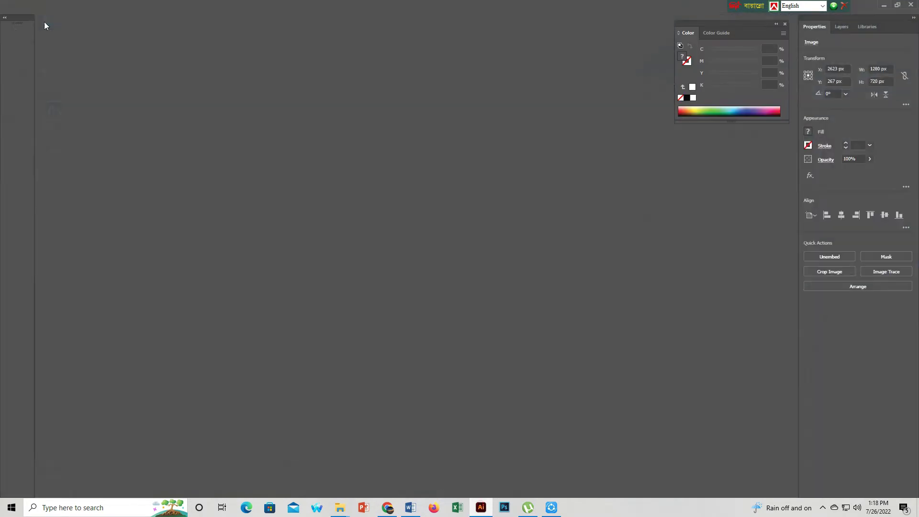
left_click(63, 7)
left_click(96, 67)
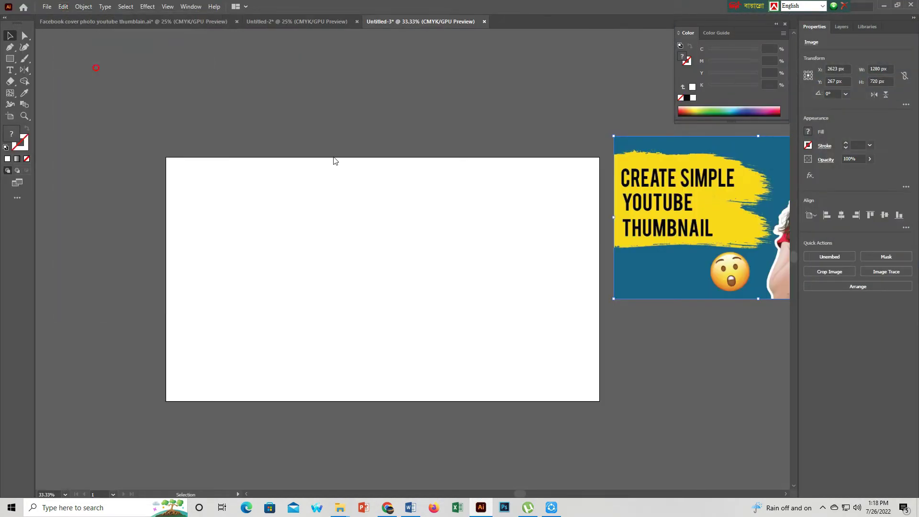
left_click_drag(411, 231, 108, 118)
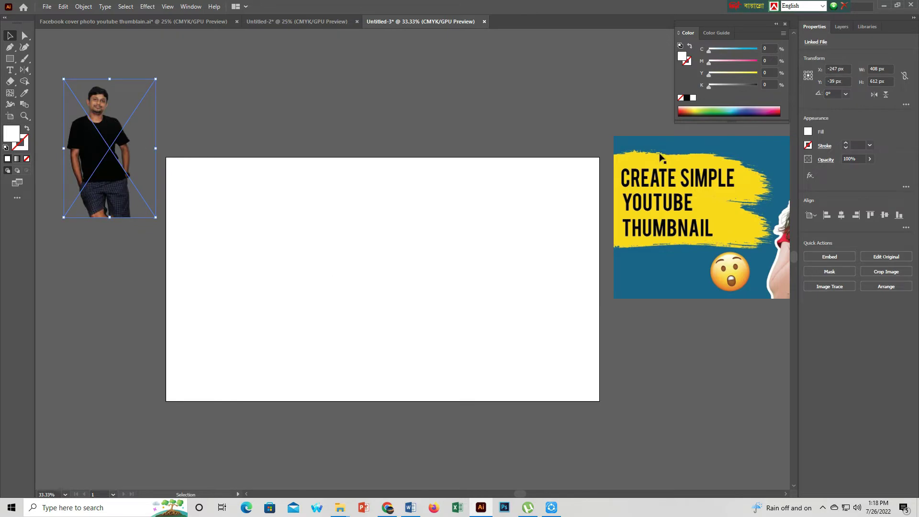
Paste the second cut-out into Illustrator, placing it below the first, left of the artboard.
left_click(883, 6)
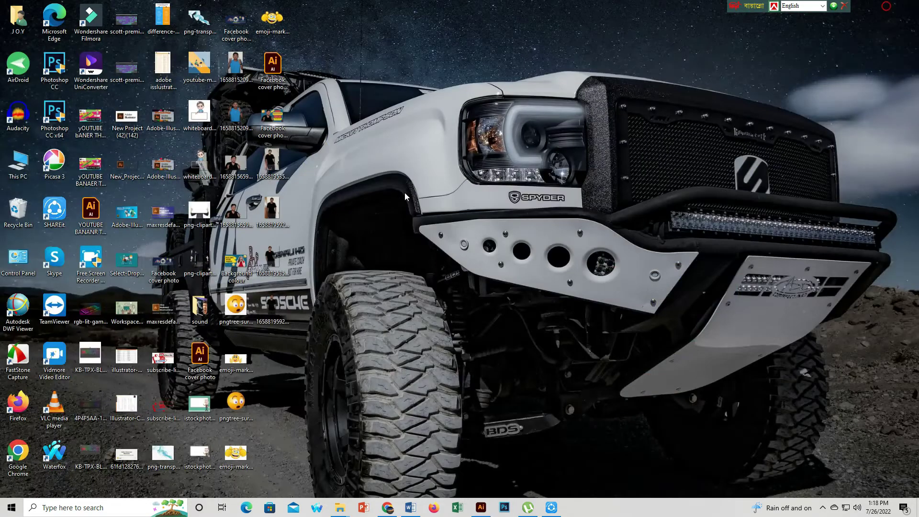
right_click(280, 305)
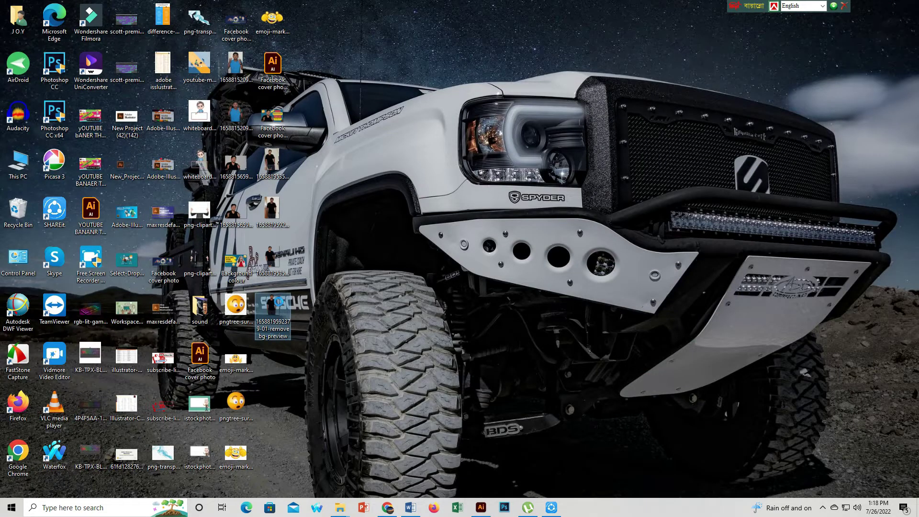
left_click(334, 441)
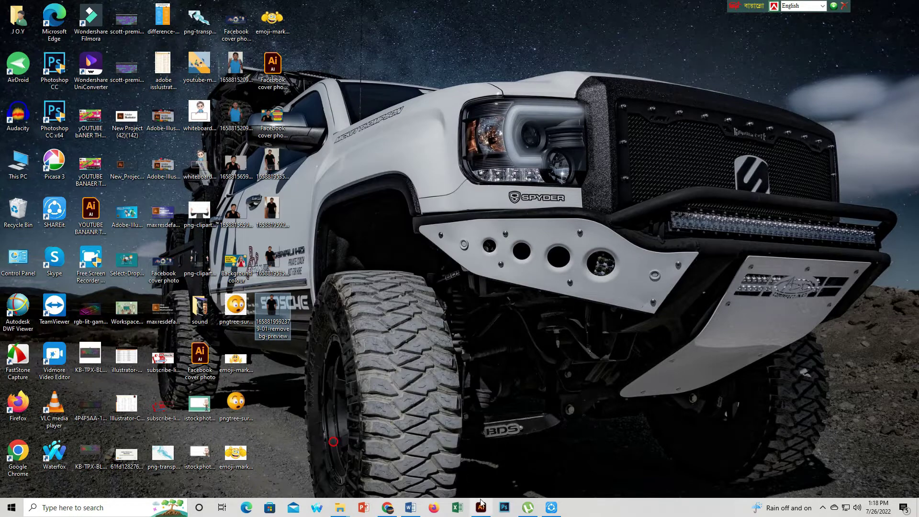
left_click(481, 507)
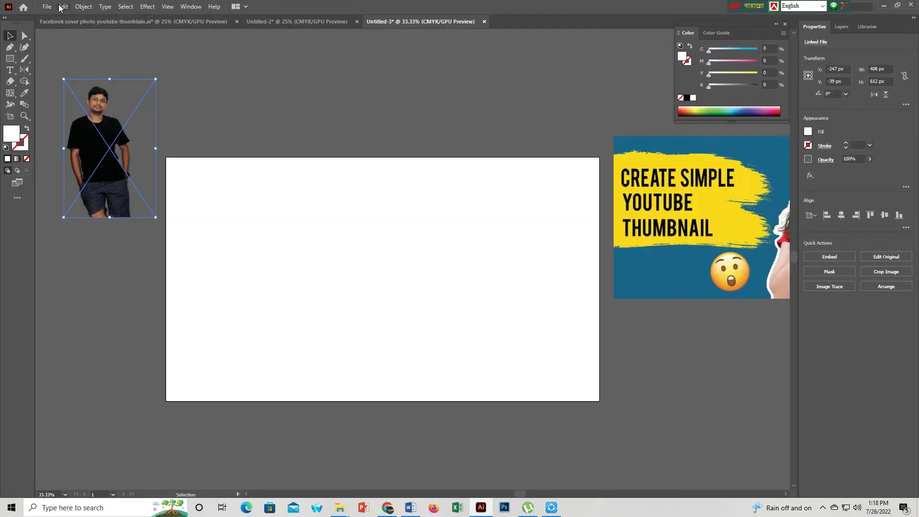
left_click(63, 7)
left_click(76, 63)
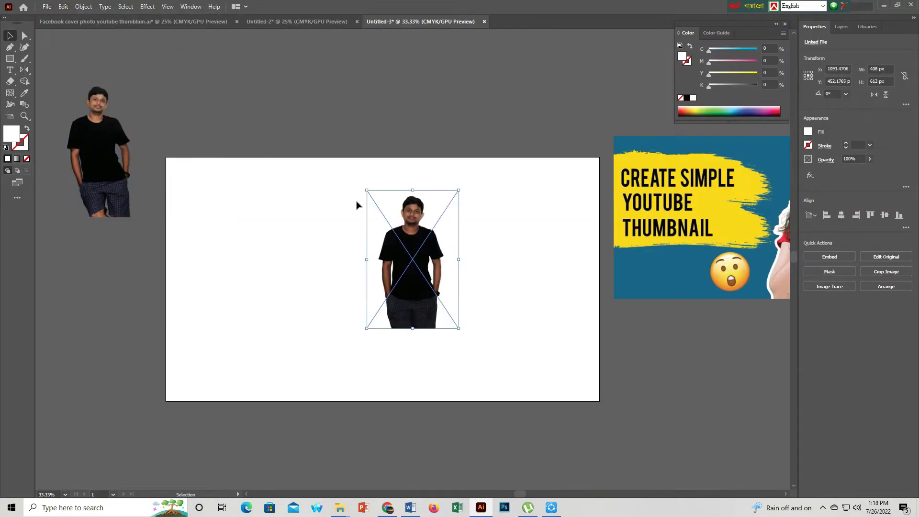
mouse_move(410, 238)
left_mouse_down()
mouse_move(92, 274)
mouse_move(98, 283)
left_mouse_up()
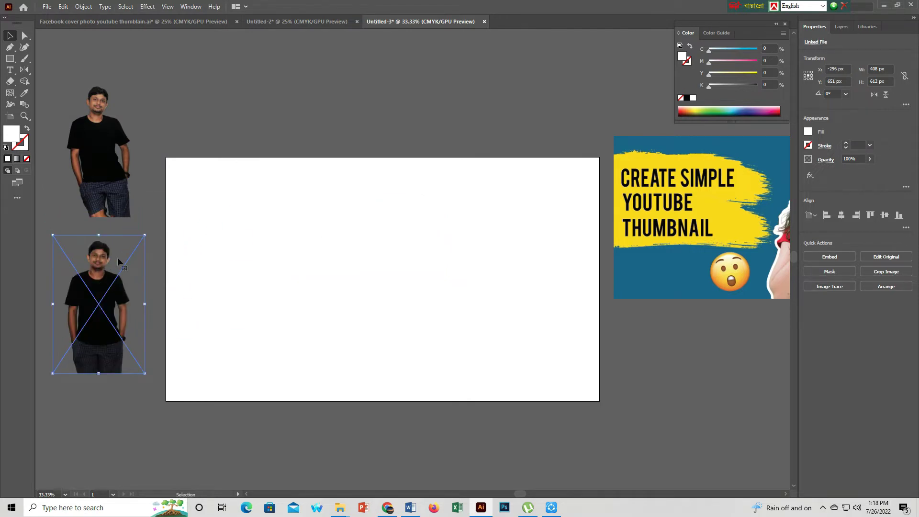
Draw a rectangle over the artboard's left half.
left_click(11, 58)
left_click(58, 58)
mouse_move(166, 158)
left_mouse_down()
mouse_move(361, 401)
mouse_move(488, 397)
mouse_move(377, 401)
left_mouse_up()
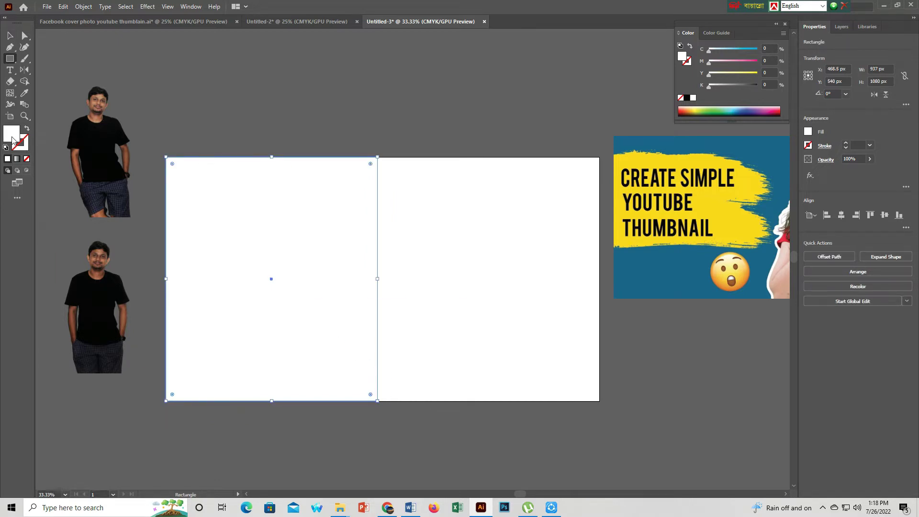
Fill the rectangle with the thumbnail's blue, duplicate it rightward, then delete both rectangles.
key("i")
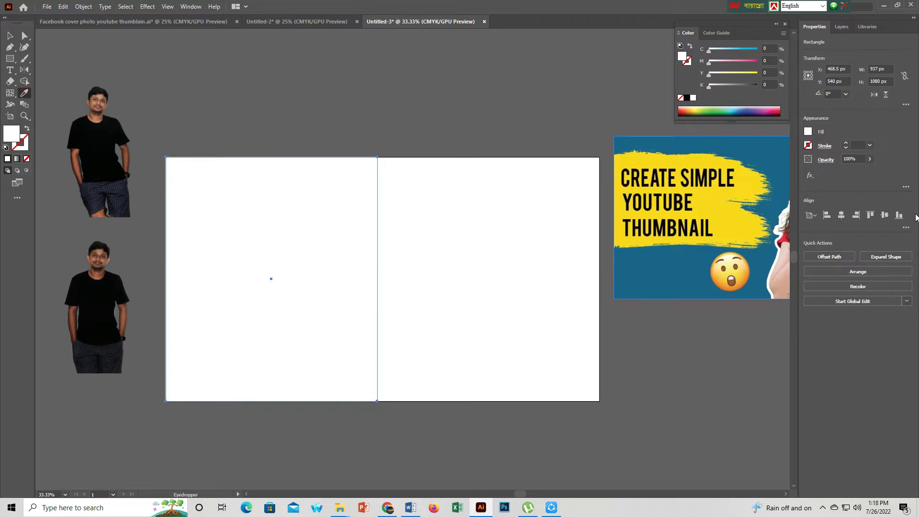
left_click(771, 153)
left_click(10, 36)
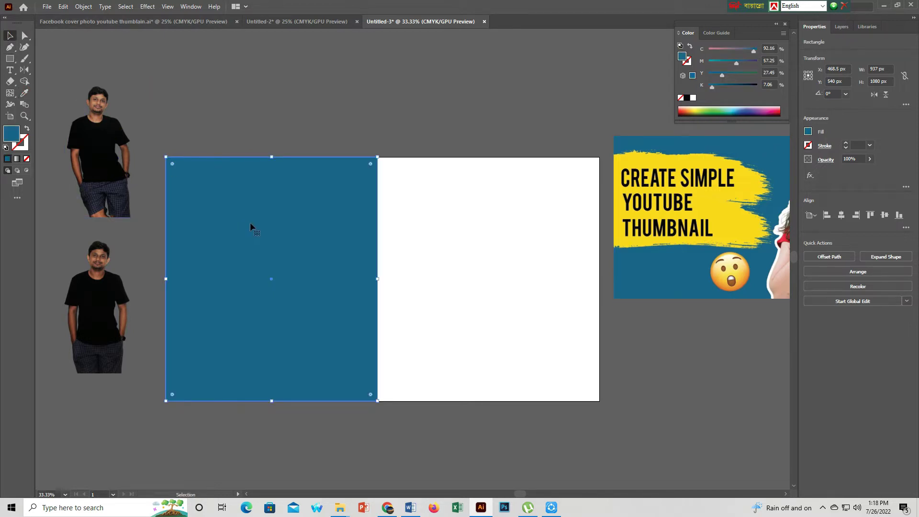
mouse_move(251, 225)
left_mouse_down()
mouse_move(472, 227)
mouse_move(463, 225)
left_mouse_up()
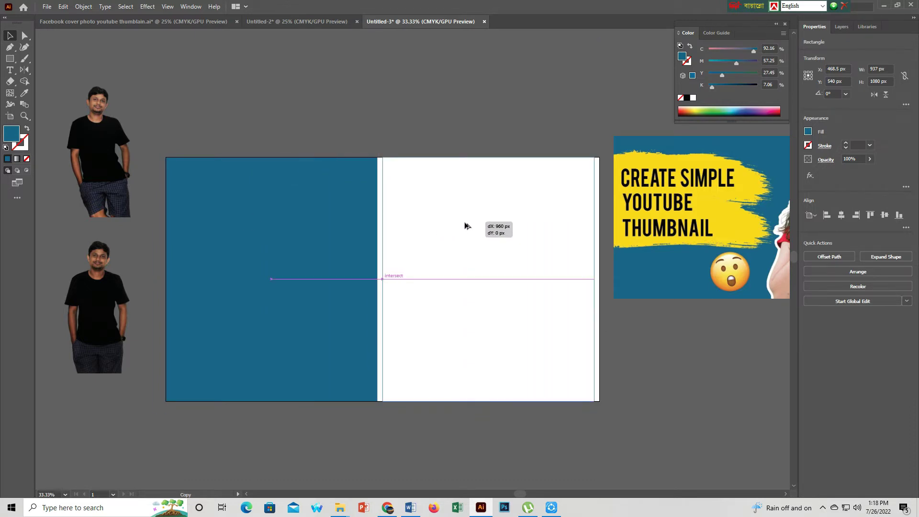
left_click_drag(462, 226, 470, 224)
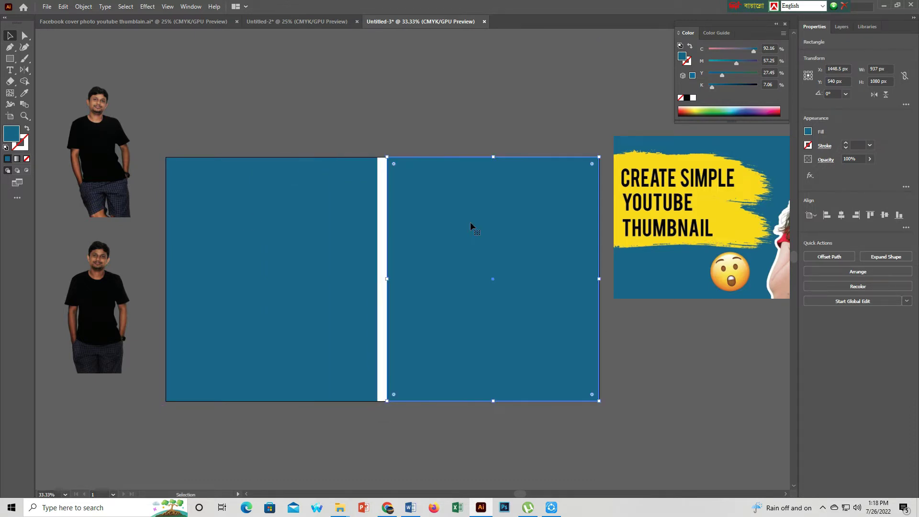
key("Delete")
left_click(323, 222)
key("Delete")
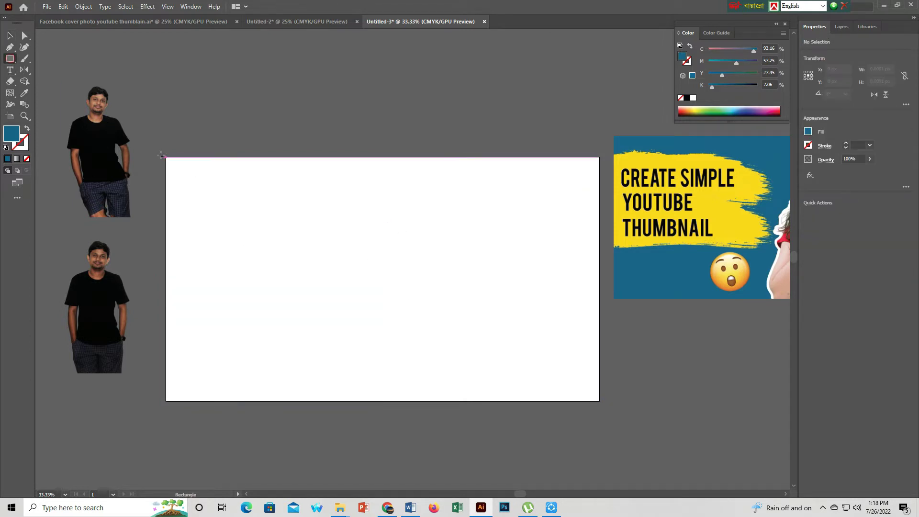
Redraw a blue left-half rectangle and delete its right-hand duplicate.
left_click_drag(165, 157, 398, 400)
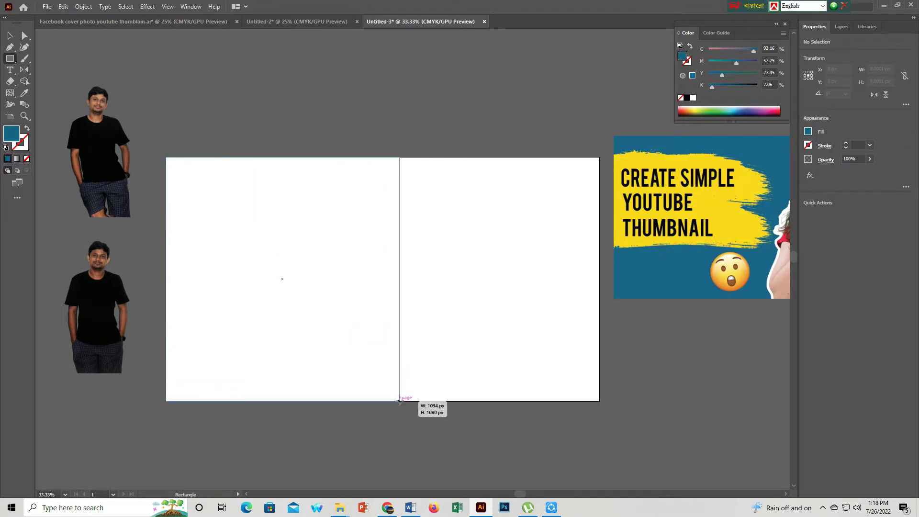
left_click_drag(398, 400, 402, 401)
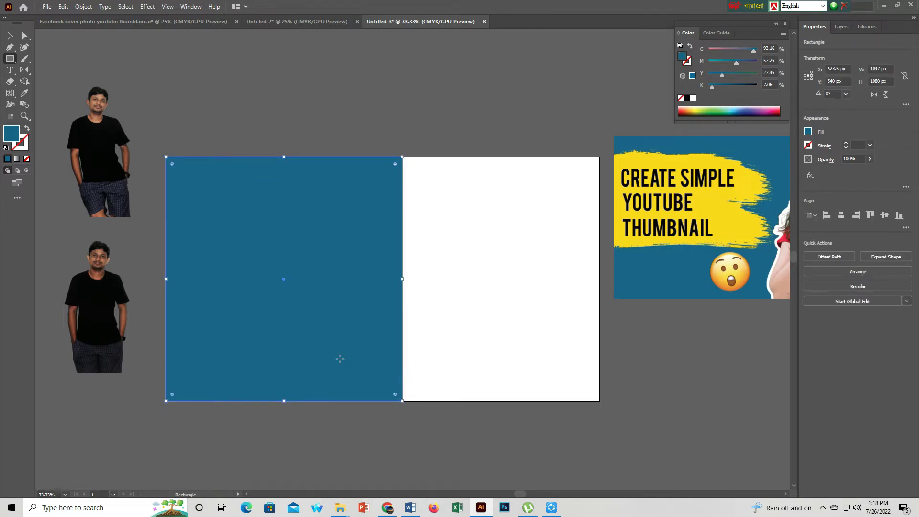
key("v")
left_click_drag(308, 237, 475, 249)
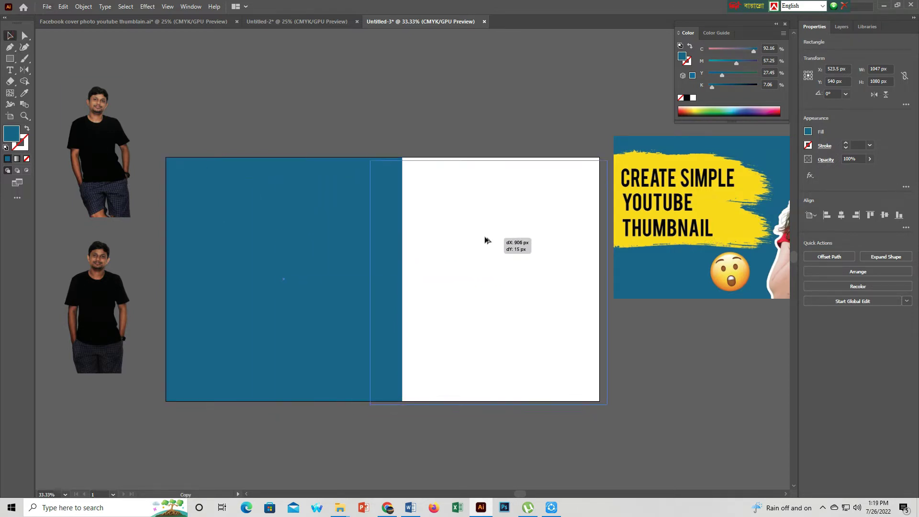
left_click_drag(486, 243, 484, 236)
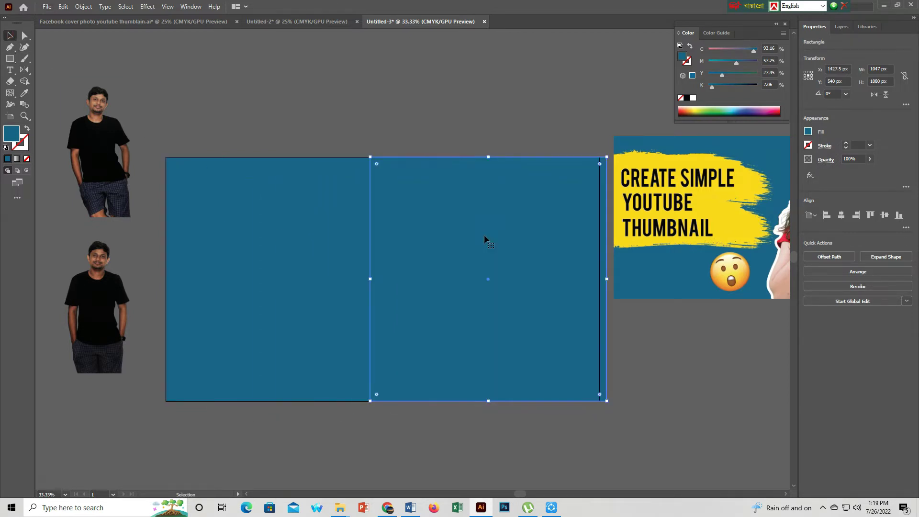
key("Delete")
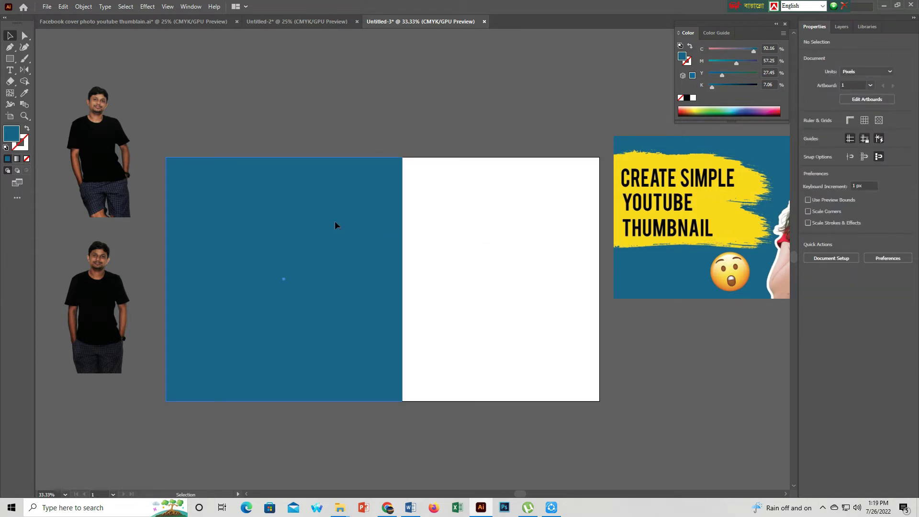
Narrow the left rectangle to 930 px, duplicate it right, then delete both blue halves.
left_click(335, 223)
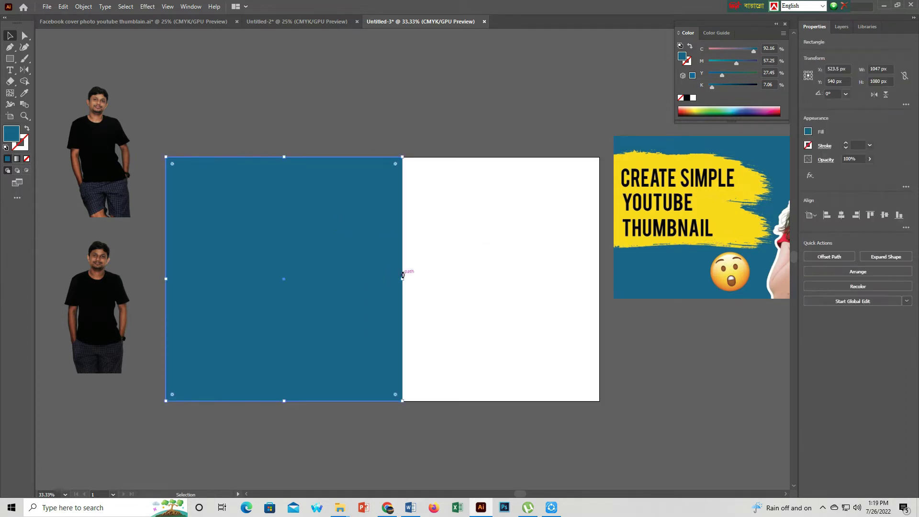
left_click_drag(404, 279, 377, 279)
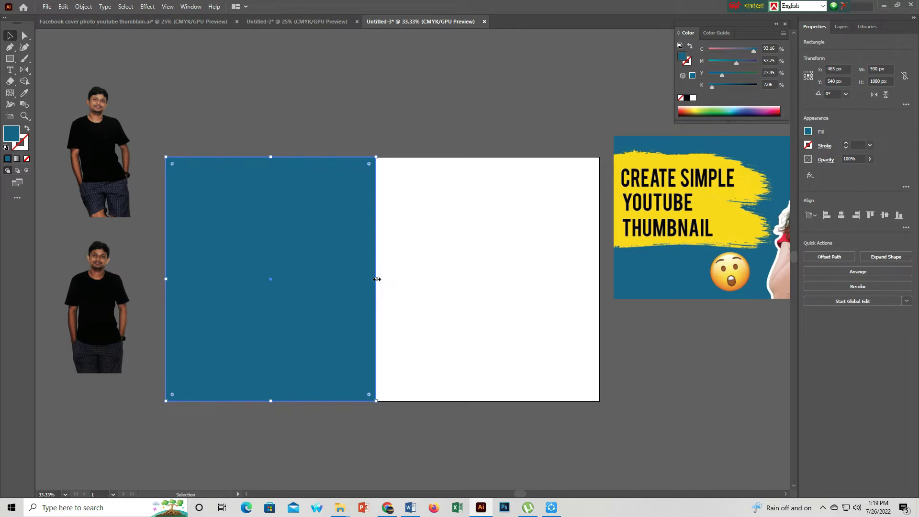
left_click_drag(284, 272, 508, 272)
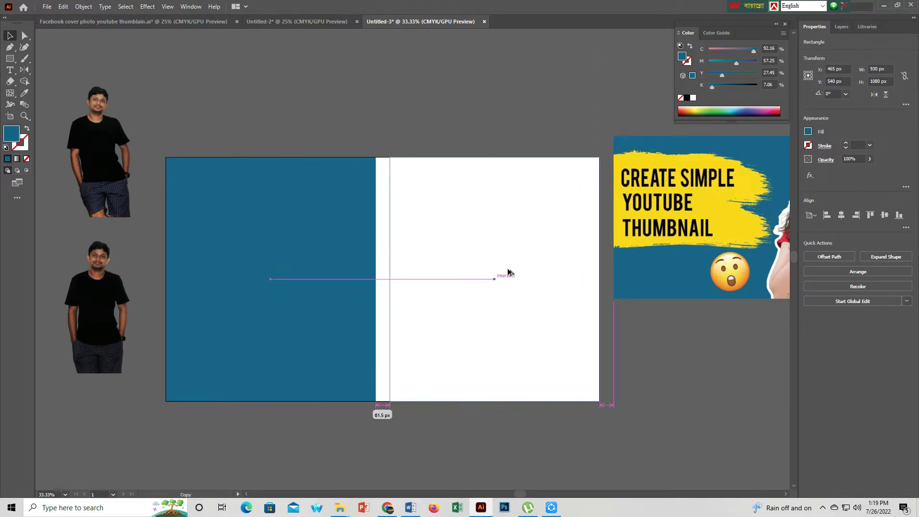
left_click_drag(508, 272, 506, 272)
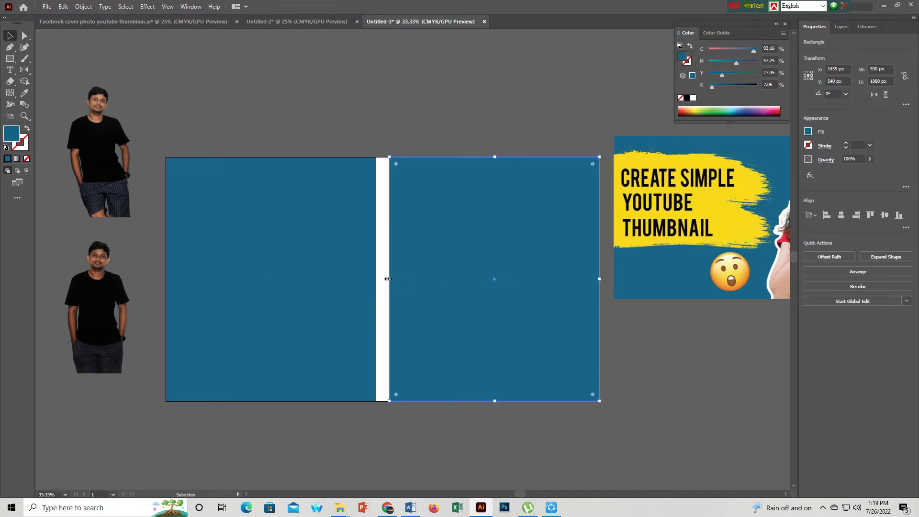
left_click(329, 262)
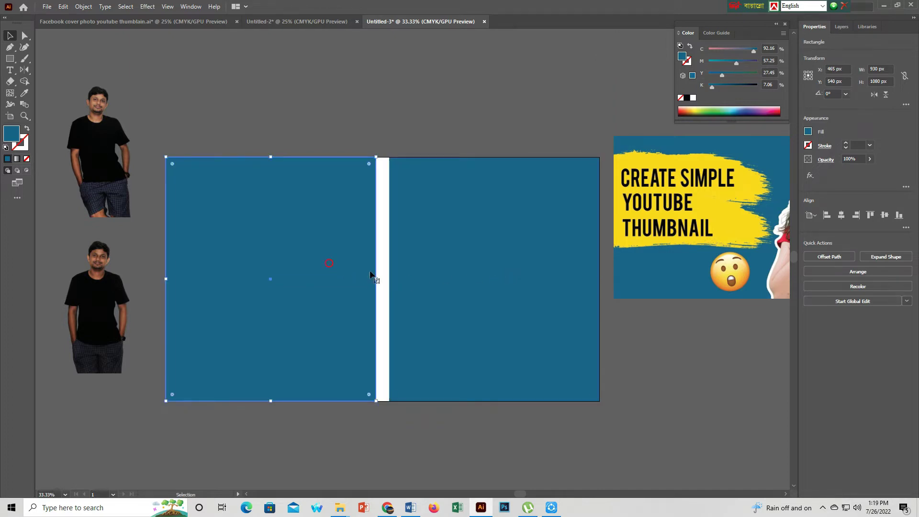
left_click_drag(377, 279, 383, 281)
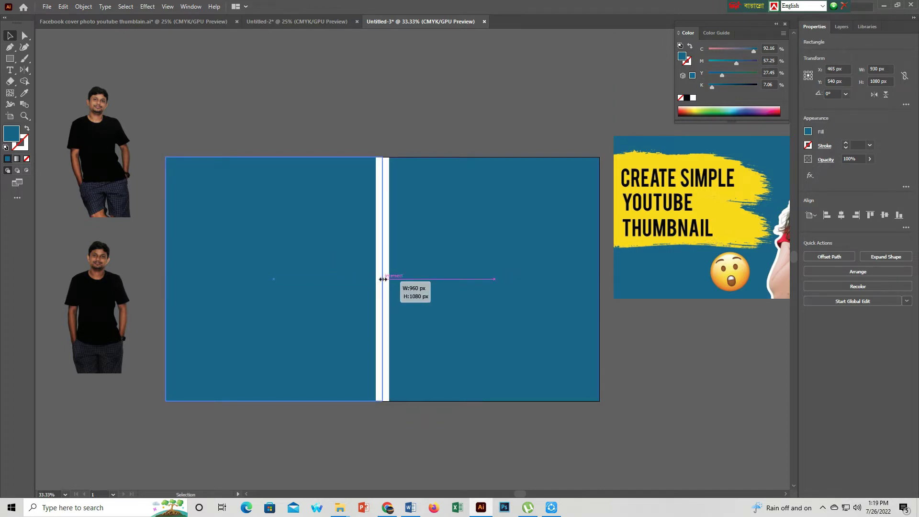
left_click(458, 267)
key("Delete")
left_click(228, 263)
key("Delete")
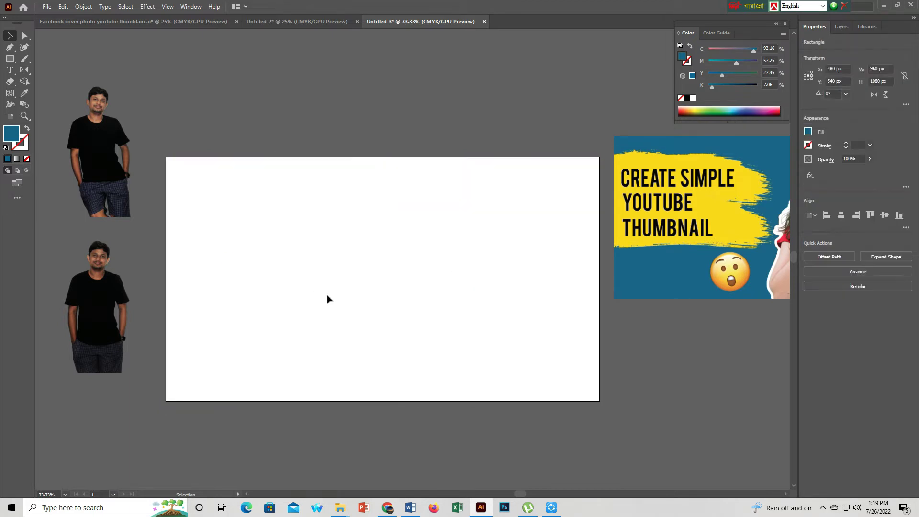
Draw a 1920 × 1080 rectangle covering the whole artboard.
left_click(9, 59)
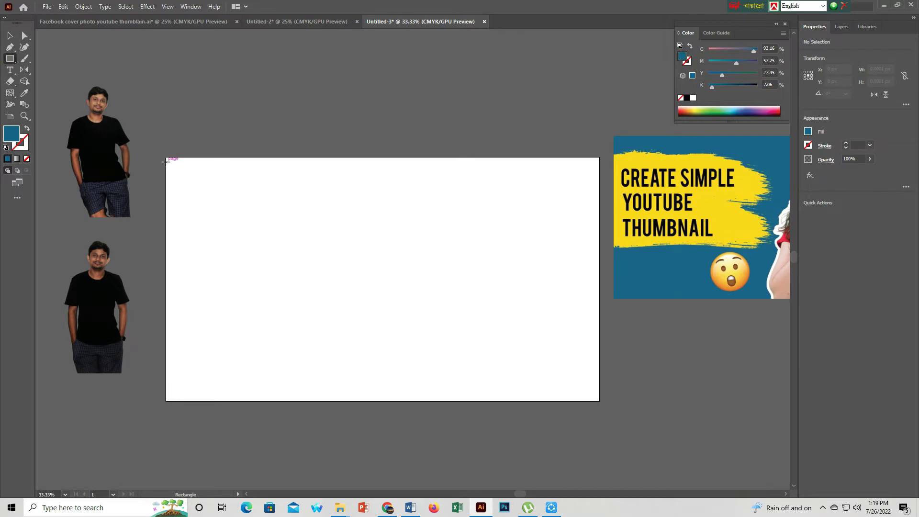
left_click_drag(166, 157, 564, 384)
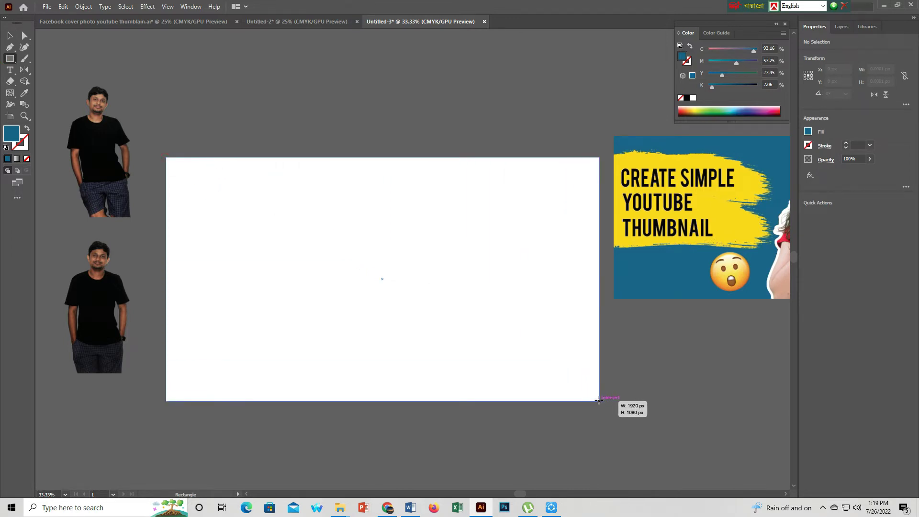
left_click_drag(564, 385, 600, 401)
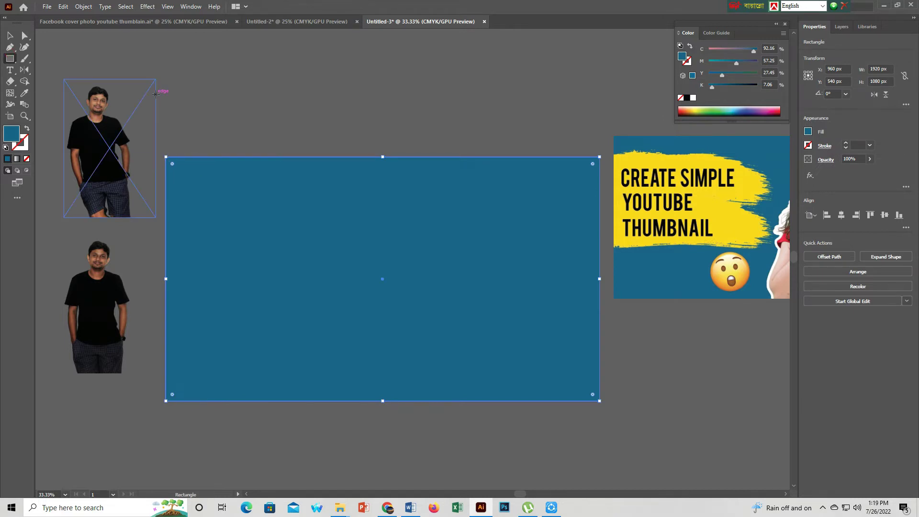
left_click(156, 94)
left_click(480, 271)
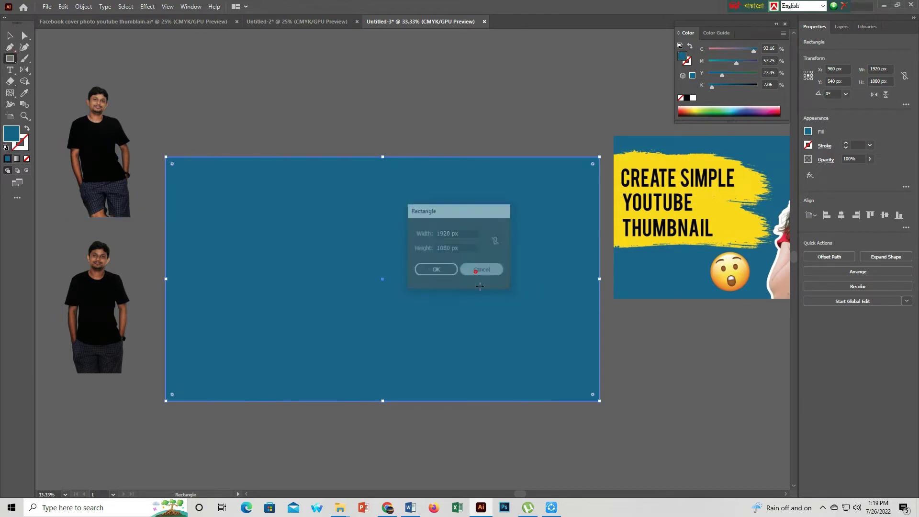
left_click(173, 58)
Add a 960 px left-half rectangle, copy it rightward, and drag the top photo onto the artboard.
left_click(10, 58)
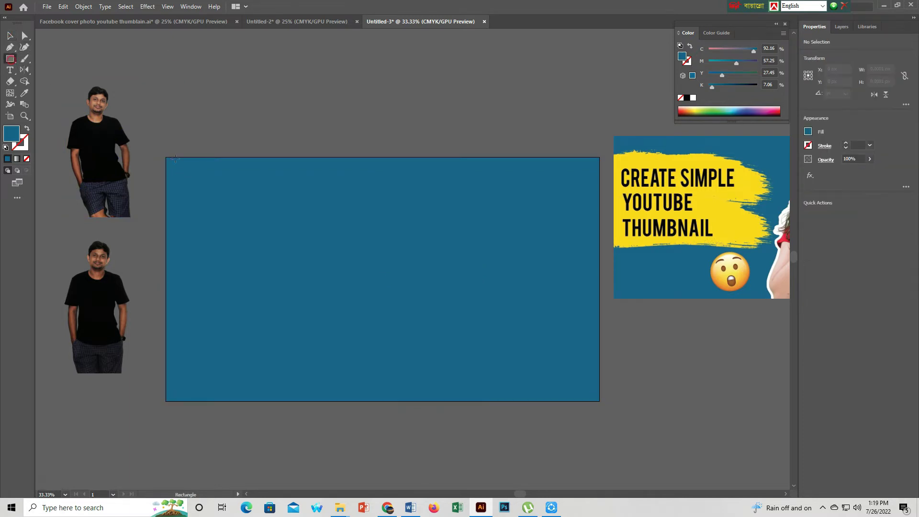
left_click_drag(166, 157, 399, 398)
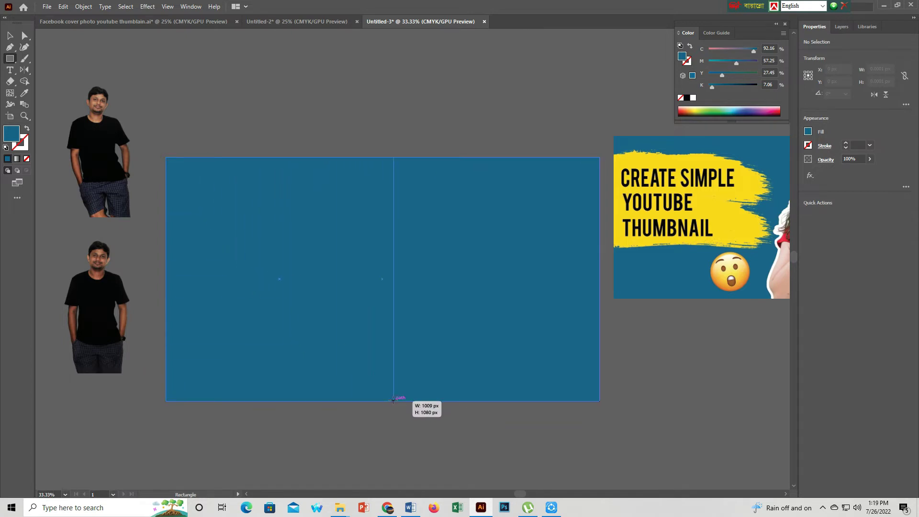
left_click_drag(399, 398, 382, 400)
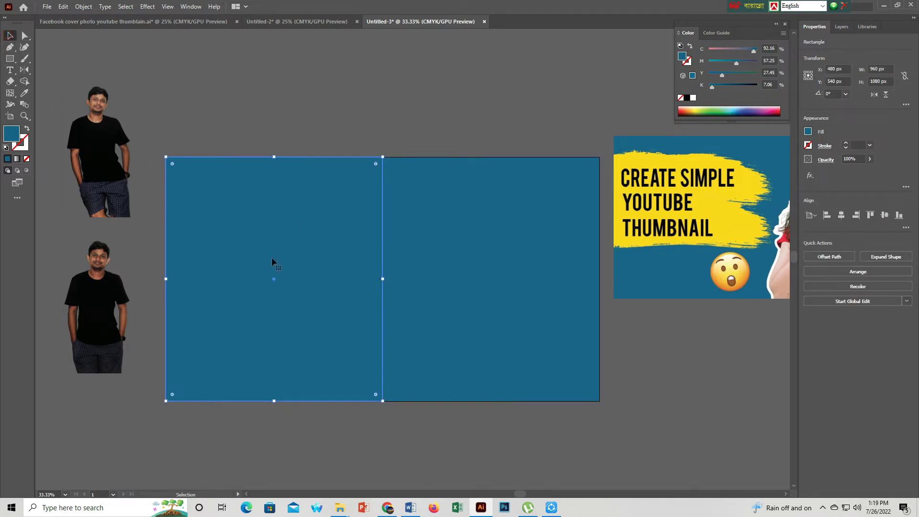
left_click_drag(271, 256, 488, 260)
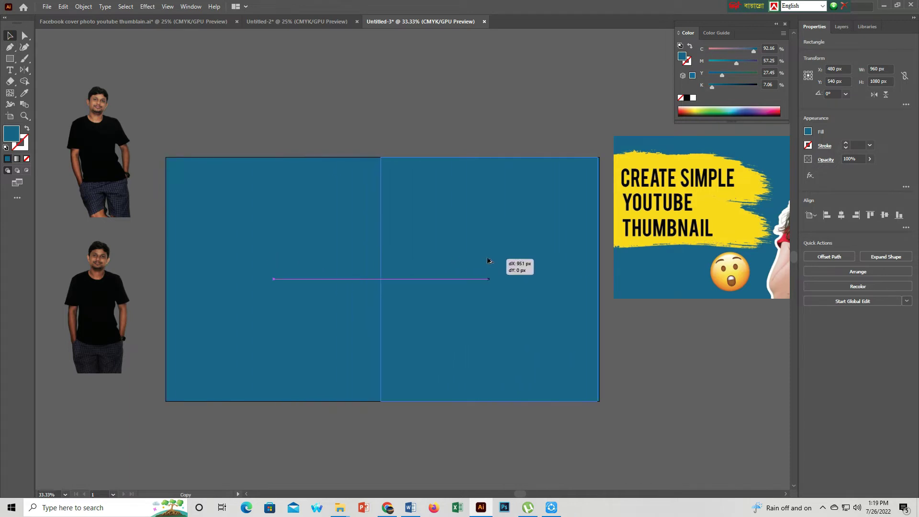
left_click(339, 106)
left_click(276, 255)
left_click(442, 257)
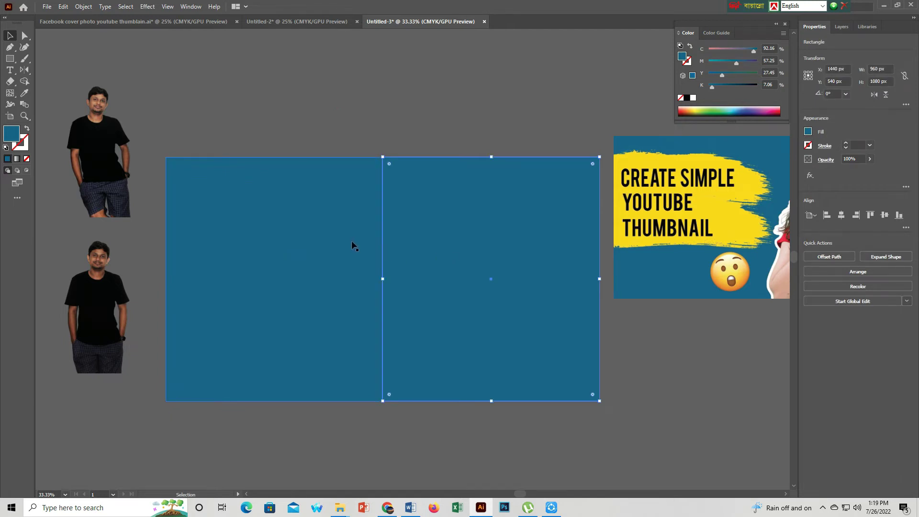
left_click_drag(116, 146, 289, 258)
Bring the presenter photo in front of the blue background, trying and undoing a resize.
right_click(288, 258)
mouse_move(316, 335)
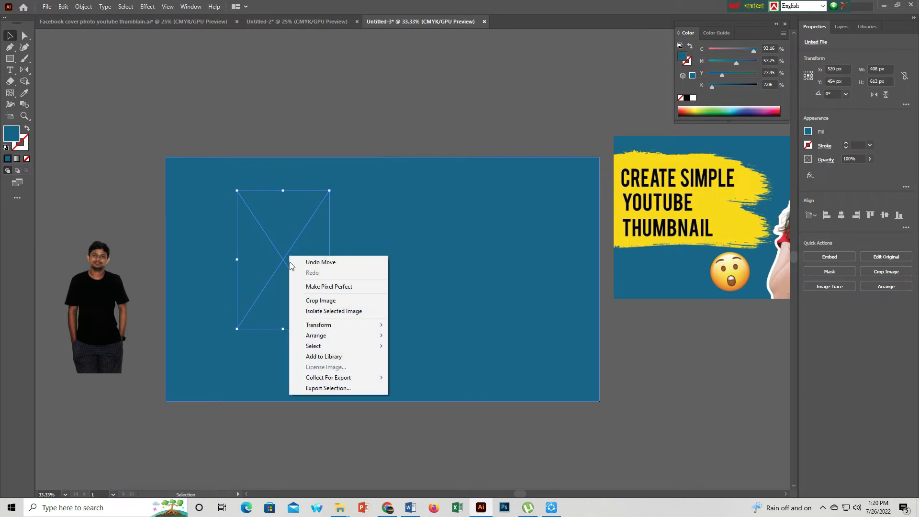
left_click(337, 339)
left_click(431, 338)
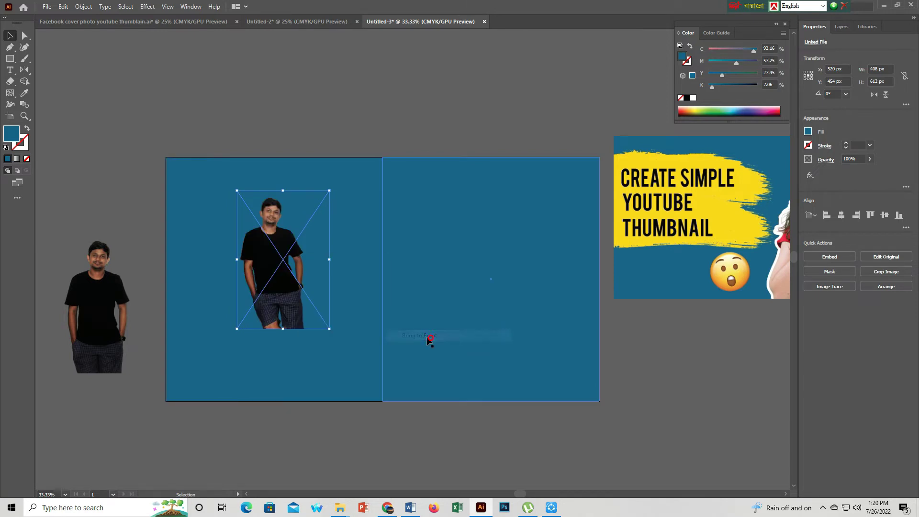
mouse_move(330, 329)
left_mouse_down()
mouse_move(381, 397)
mouse_move(378, 390)
left_mouse_up()
left_click_drag(306, 320, 278, 304)
key("ctrl+z")
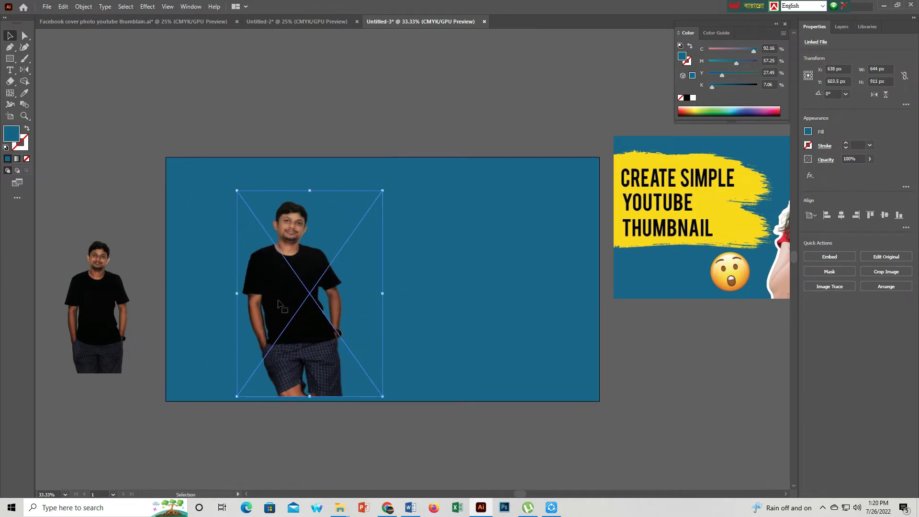
key("ctrl+z")
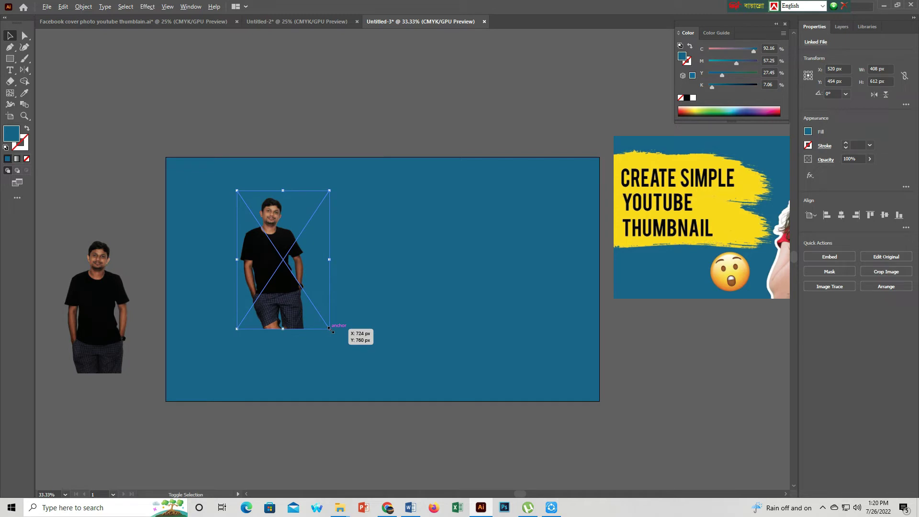
Scale the photo to 725 × 1088 px and align it to the artboard's left half and bottom edge.
left_click_drag(330, 329, 378, 393)
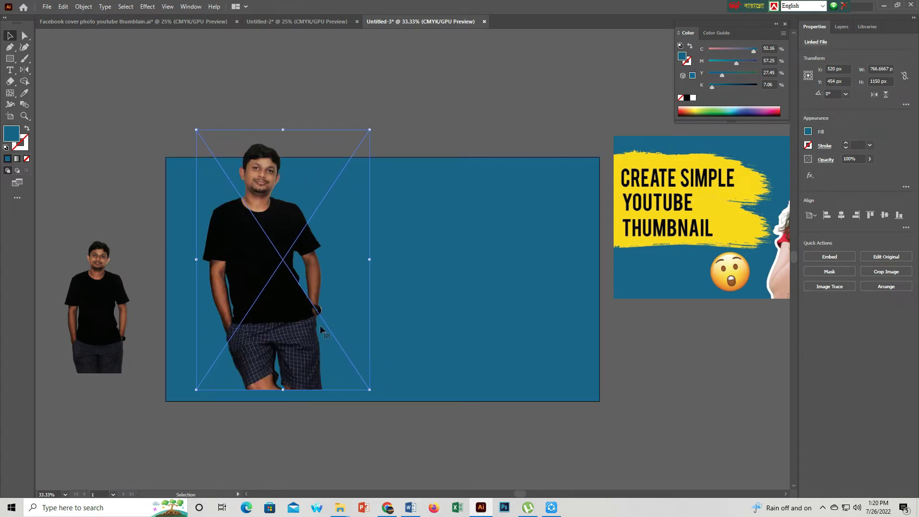
mouse_move(295, 293)
left_mouse_down()
mouse_move(289, 307)
mouse_move(267, 311)
left_mouse_up()
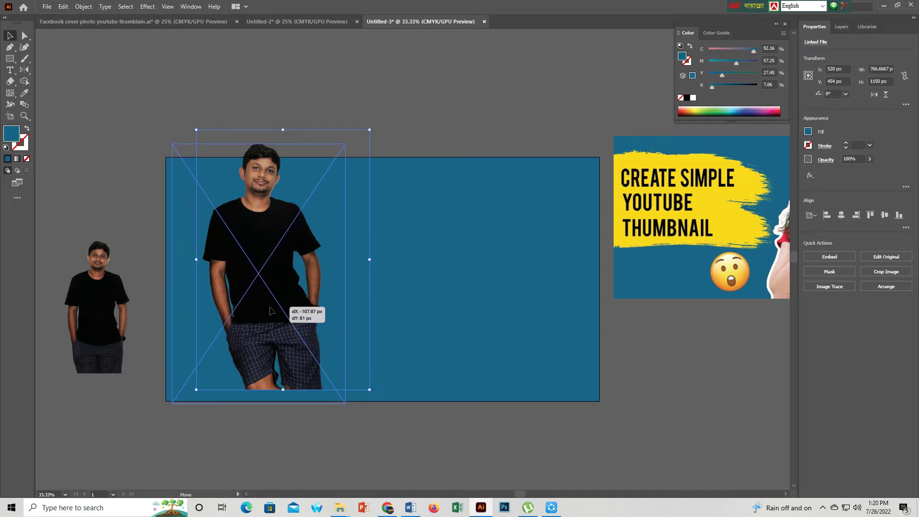
left_click_drag(268, 311, 266, 308)
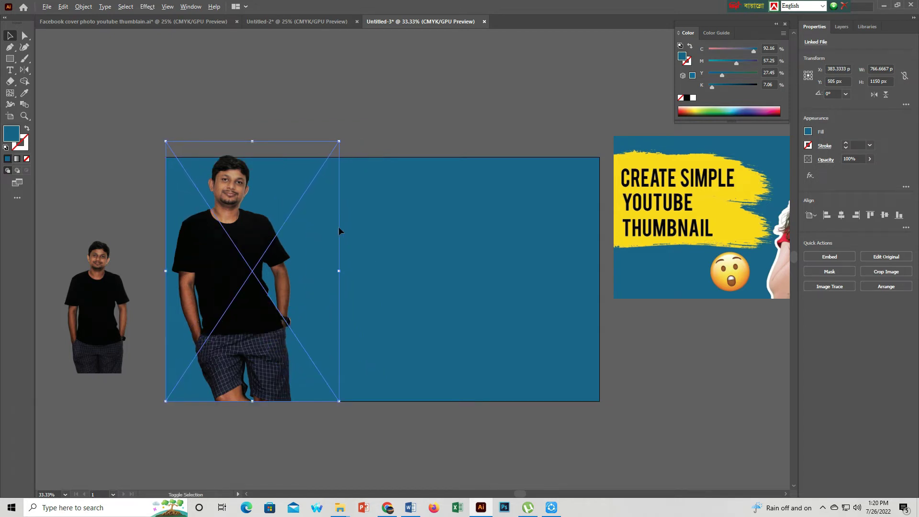
left_click_drag(337, 142, 334, 149)
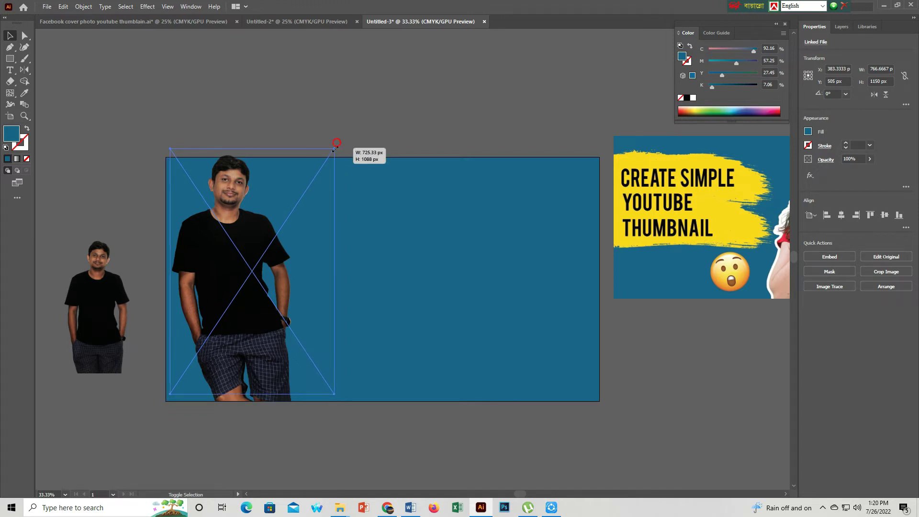
key("Down")
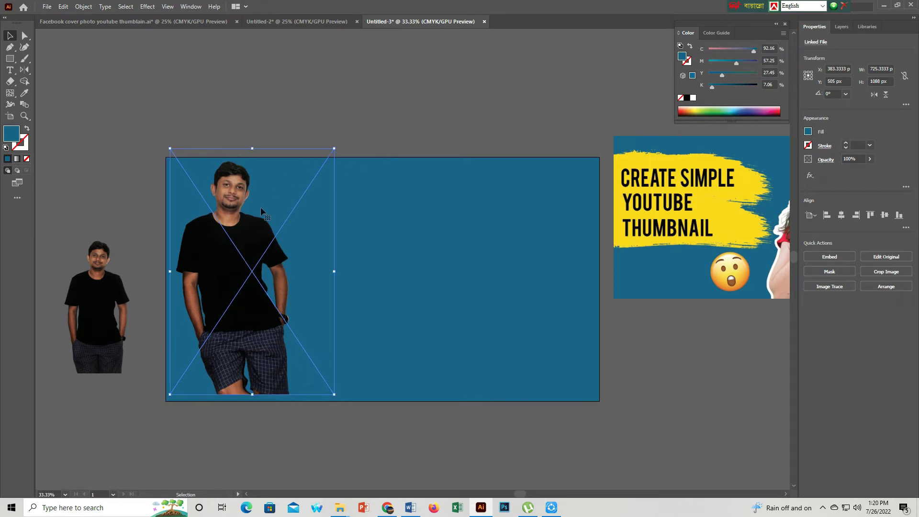
key("Down")
key("Down")
key("Down")
key("Down")
key("Down")
key("Down")
key("Left")
key("Down")
key("Left")
key("Left")
key("Left")
key("Left")
key("Left")
key("Left")
key("Left")
key("Left")
key("Left")
key("Left")
key("Left")
key("Left")
key("Left")
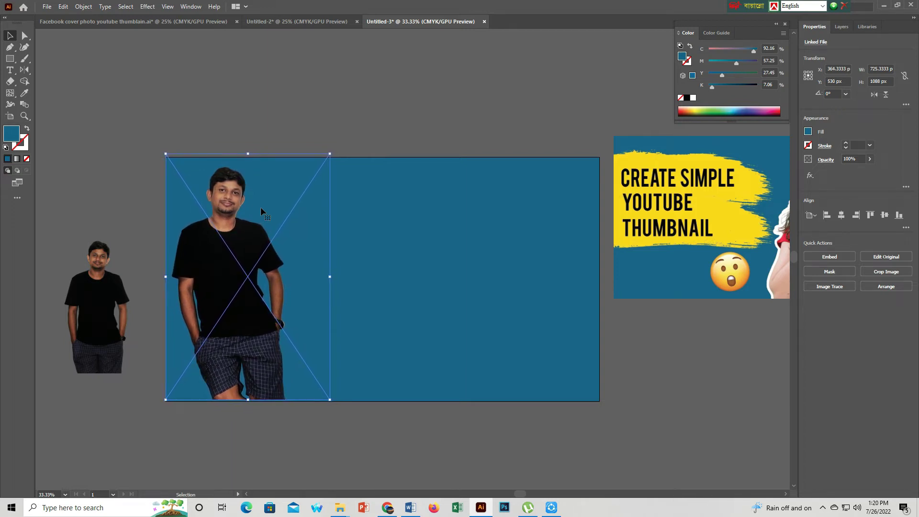
key("Right")
key("Right")
key("Right")
key("Right")
key("Right")
key("Right")
key("Right")
key("Right")
key("Right")
key("Right")
key("Right")
key("Right")
key("Right")
key("Right")
key("Right")
key("Right")
key("Right")
key("Right")
key("Right")
key("Right")
key("Right")
key("Right")
key("Right")
key("Right")
key("Right")
key("Right")
key("Right")
key("Right")
key("Right")
key("Right")
key("Right")
key("Right")
key("Right")
key("Right")
key("Right")
key("Right")
key("Right")
key("Right")
key("Right")
key("Right")
left_click(168, 181)
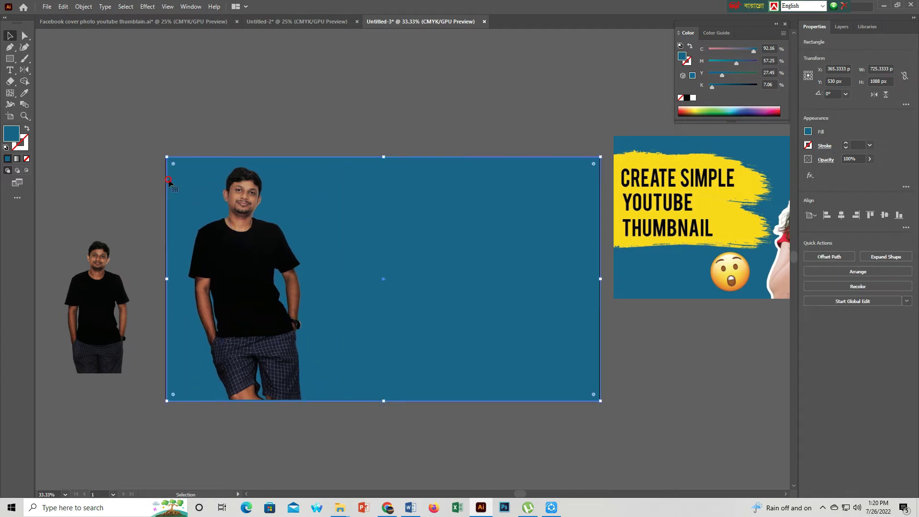
Shift the right-half blue rectangle rightward and try moving the second photo onto the artboard.
left_click(357, 123)
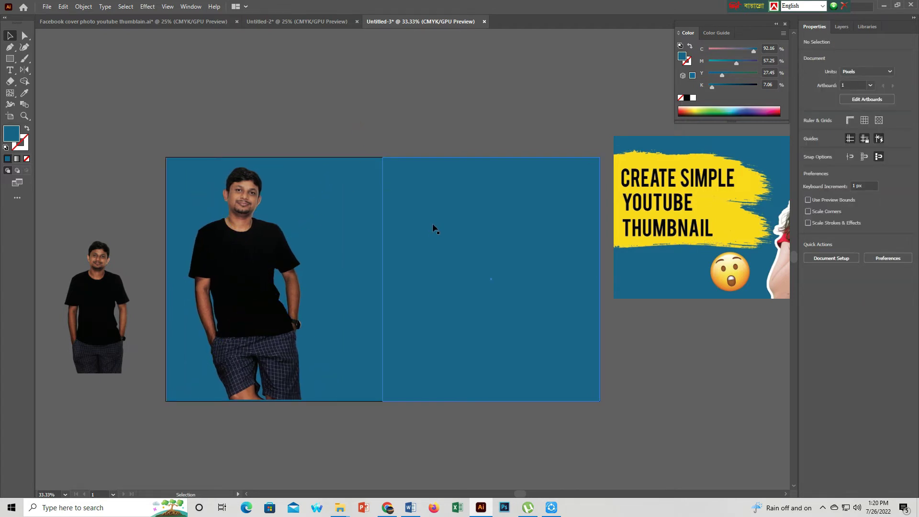
left_click(495, 231)
left_click_drag(495, 231, 550, 240)
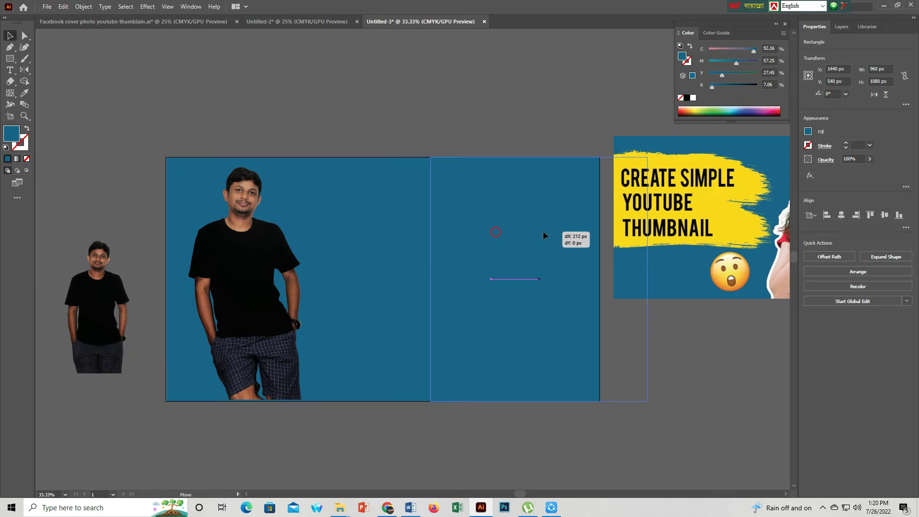
left_click_drag(95, 274, 585, 243)
right_click(584, 243)
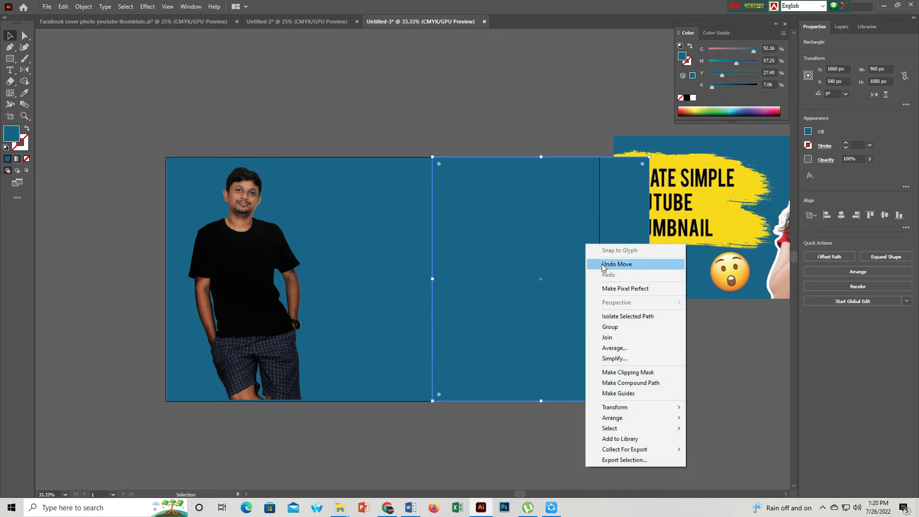
left_click(701, 318)
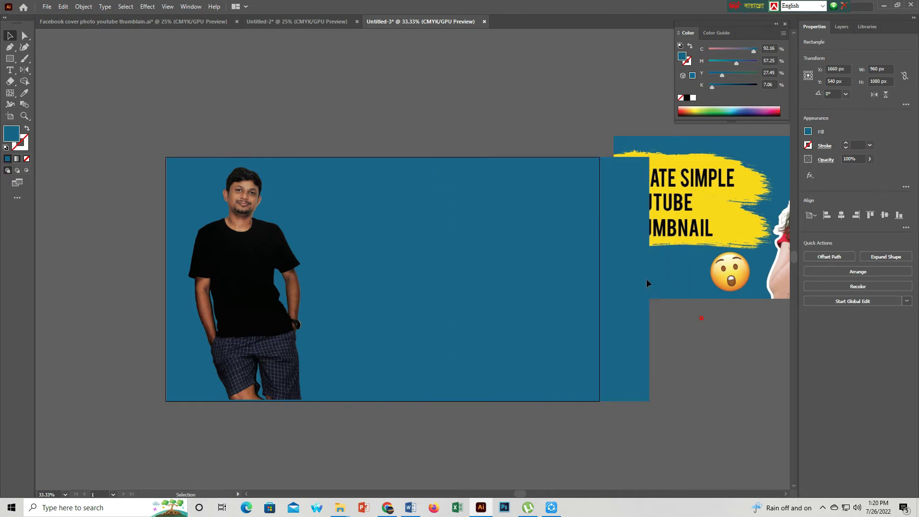
left_click(599, 261)
key("ctrl+z")
Place the small man photo on the artboard's right half, in front of the blue background.
left_click_drag(118, 280, 567, 225)
right_click(566, 223)
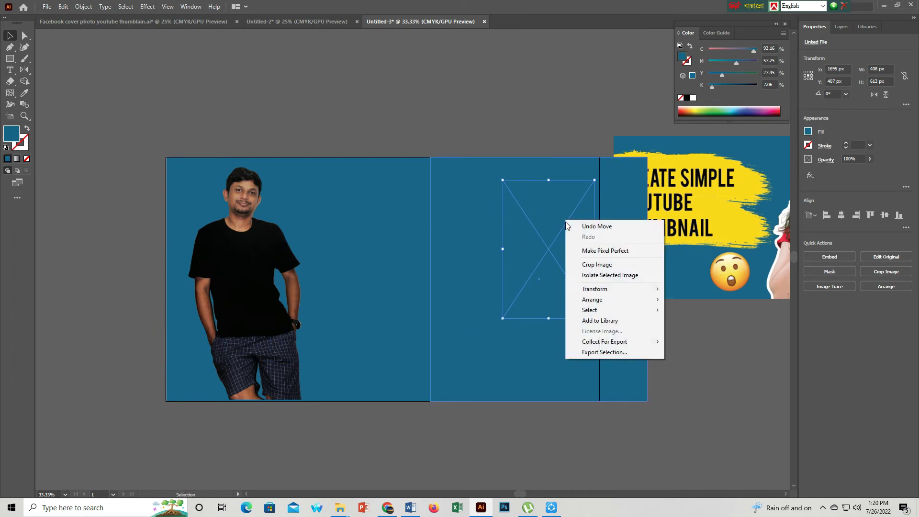
left_click(674, 299)
left_click(696, 397)
left_click(421, 227)
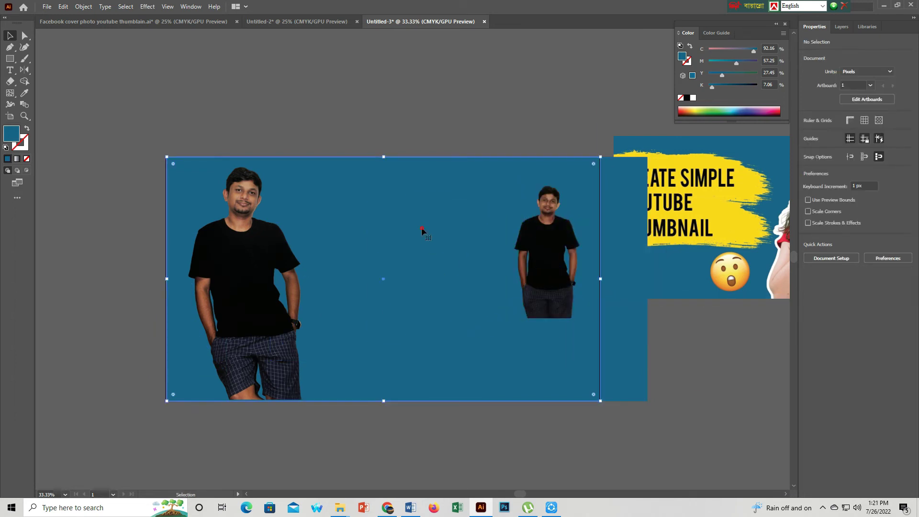
double_click(8, 132)
Try a pink background fill, undo it, and shift the right rectangle past the artboard's edge.
left_click_drag(440, 201, 454, 280)
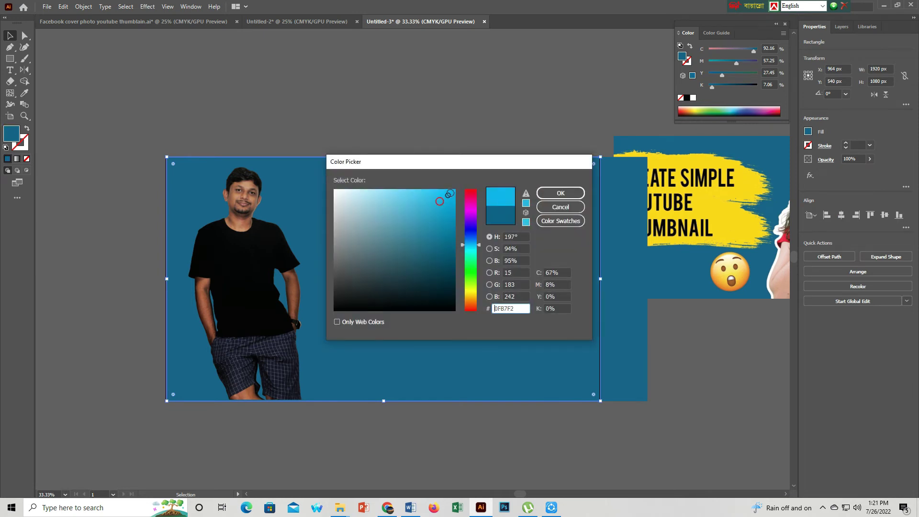
left_click(470, 197)
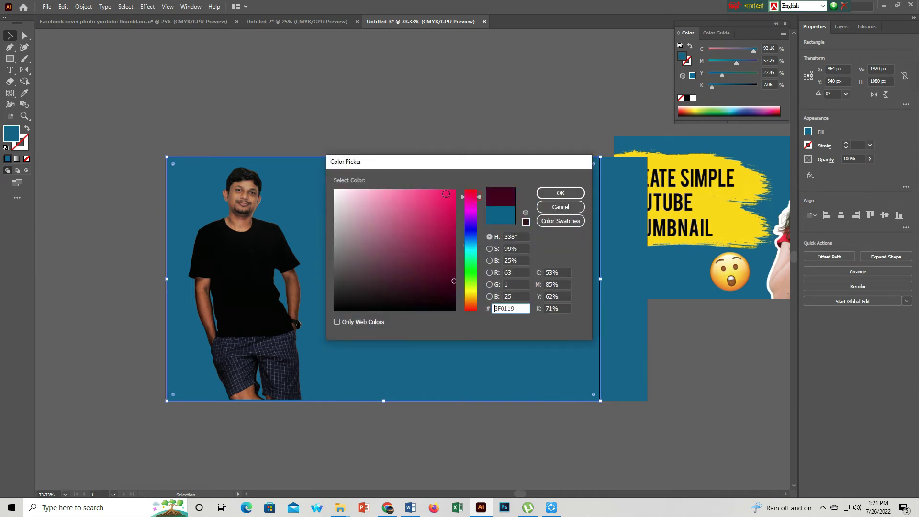
left_click(446, 193)
left_click(560, 193)
key("a")
key("ctrl+z")
key("v")
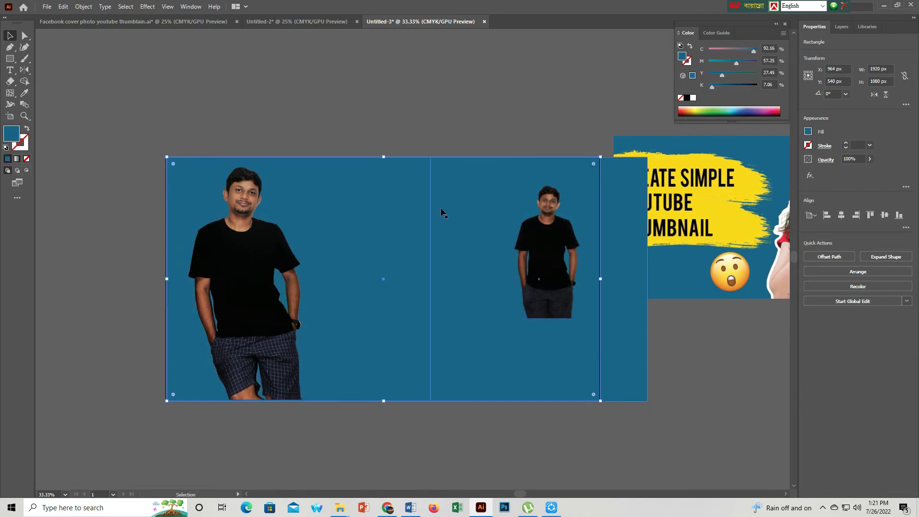
left_click_drag(483, 210, 576, 236)
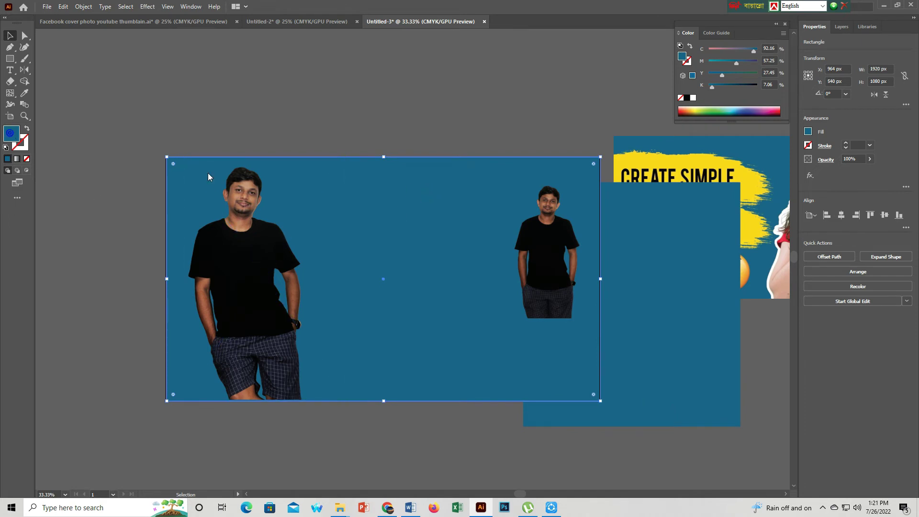
Fill the full-size background rectangle with dark red #91030E.
double_click(10, 133)
left_click_drag(475, 207, 474, 190)
left_click(452, 241)
left_click(550, 195)
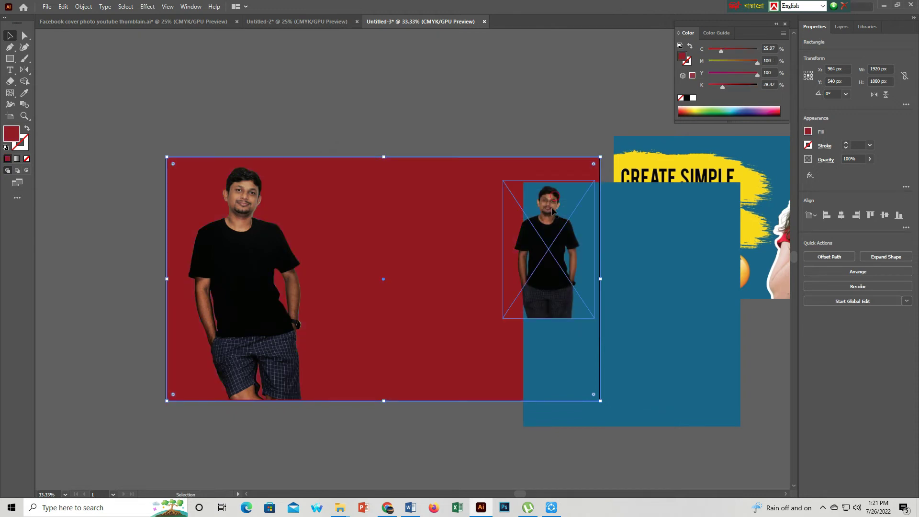
Move the large man photo up to the artboard's centre and drag a blue rectangle copy left.
mouse_move(209, 213)
left_mouse_down()
mouse_move(274, 213)
mouse_move(102, 222)
mouse_move(209, 214)
left_mouse_up()
left_click(218, 100)
left_click_drag(293, 235, 375, 185)
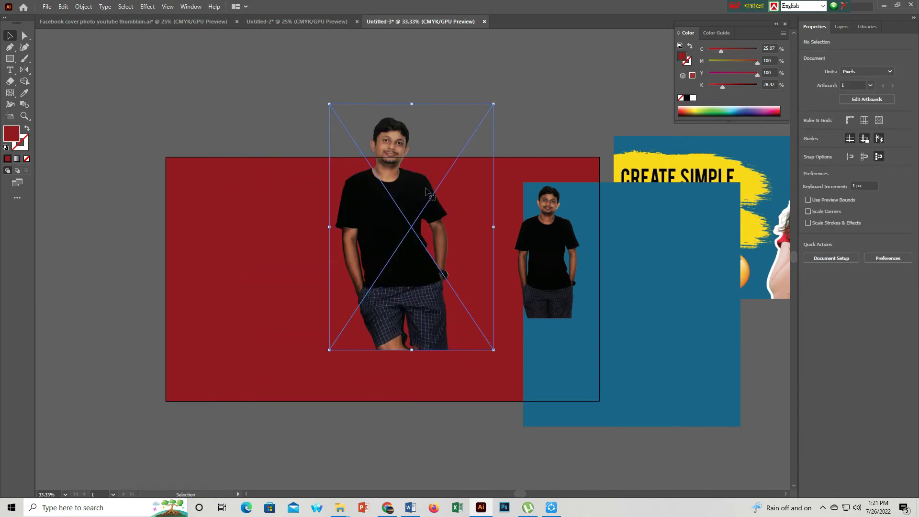
left_click_drag(694, 274, 327, 249)
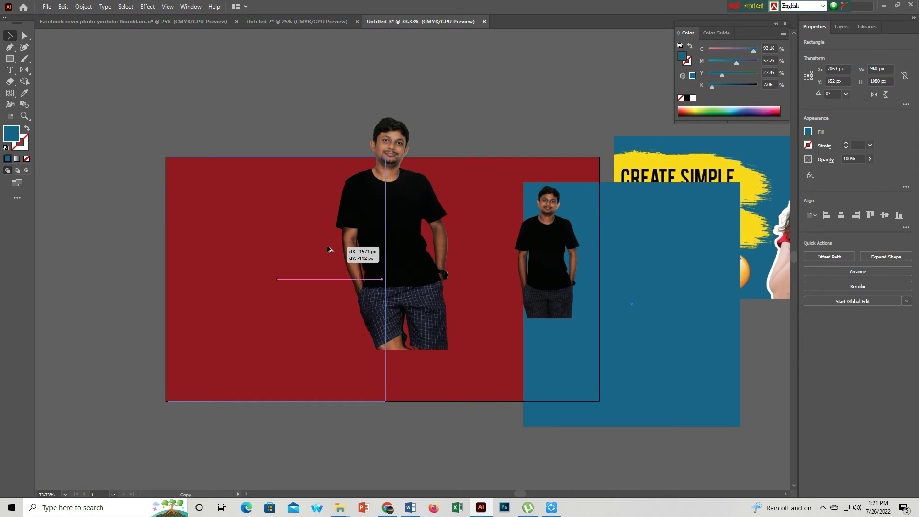
Drop the blue rectangle copy on the artboard's left half and exit the photo's isolation mode.
left_click_drag(327, 249, 327, 249)
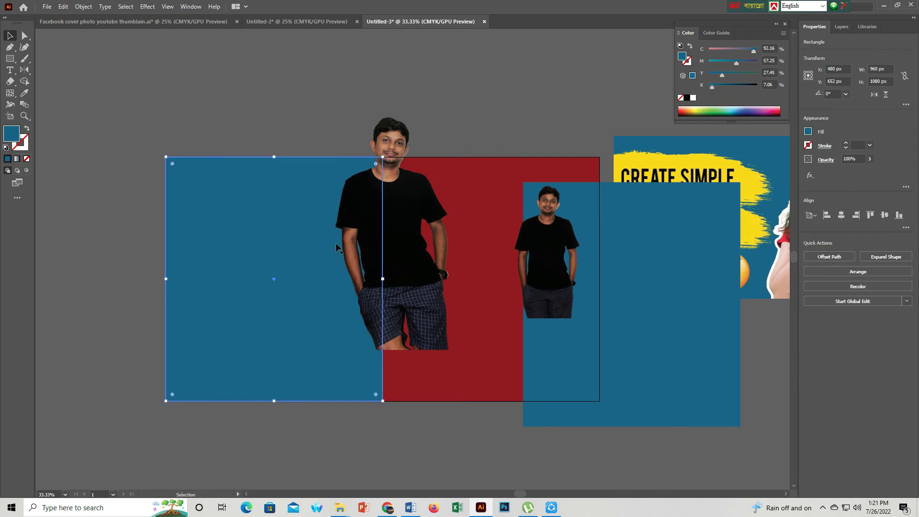
left_click(468, 96)
double_click(421, 203)
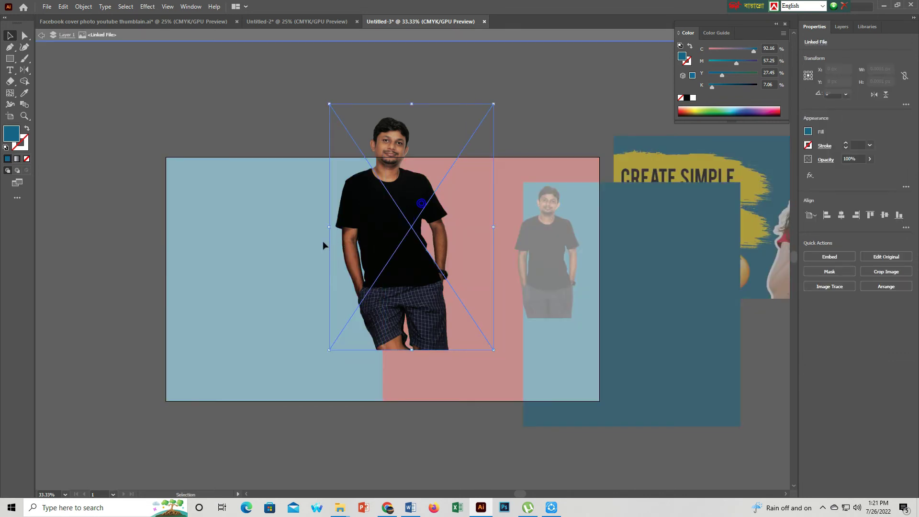
left_click(518, 67)
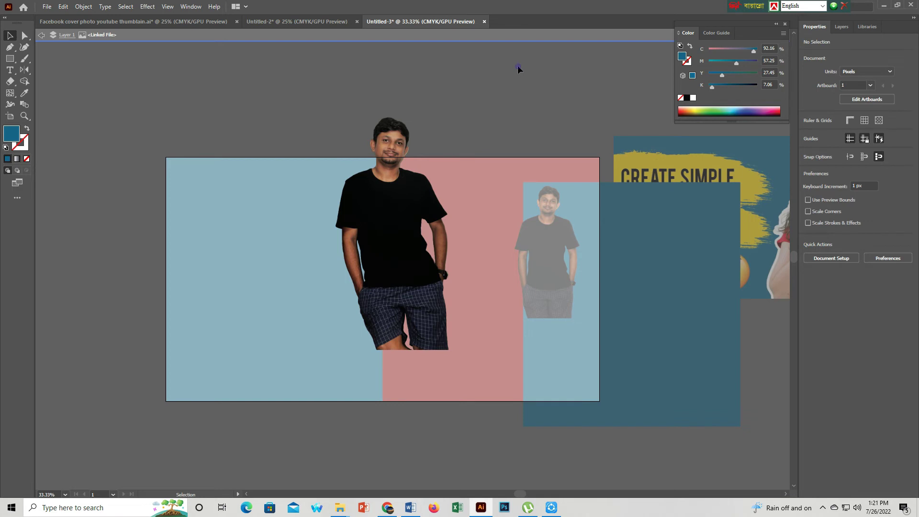
double_click(516, 64)
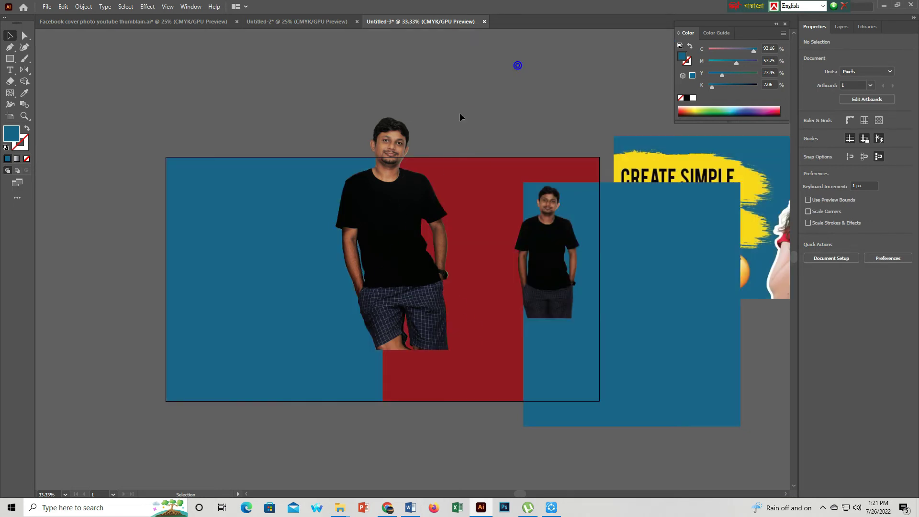
Move the large man photo onto the left blue panel and select both together.
left_click_drag(420, 217, 284, 260)
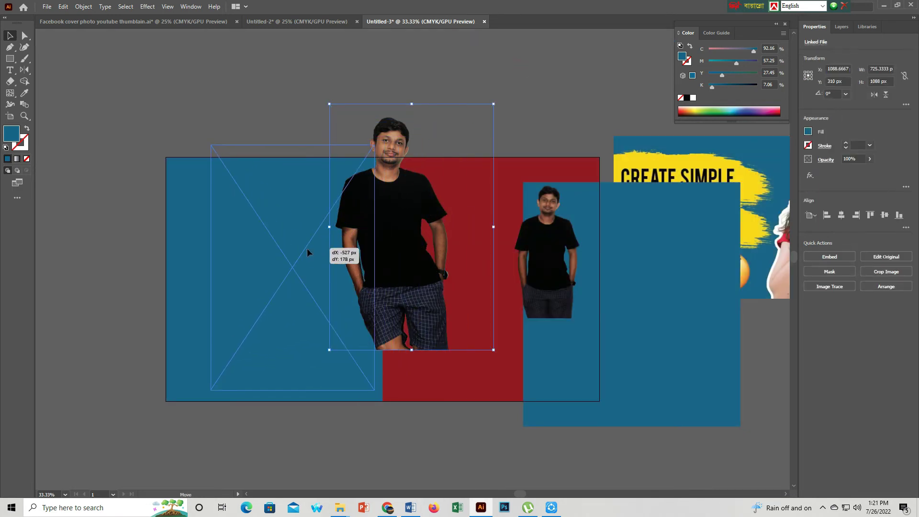
left_click_drag(284, 260, 292, 260)
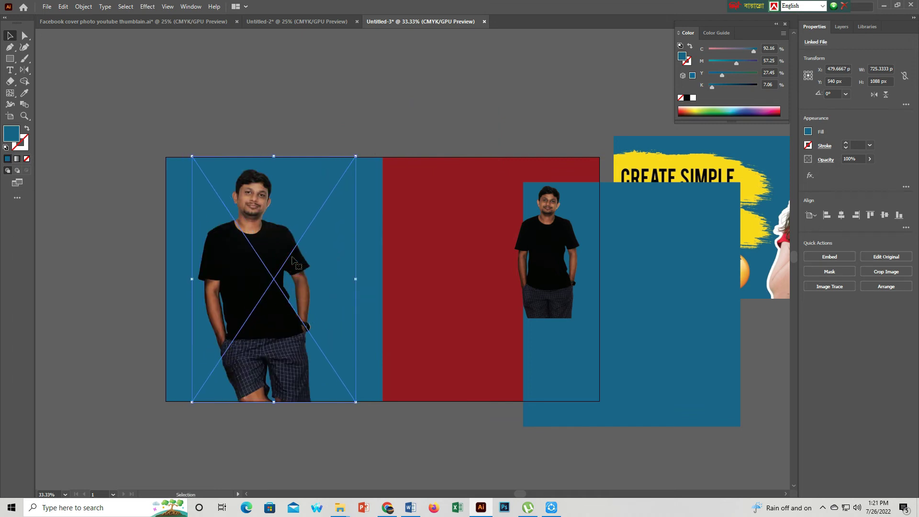
left_click(186, 227, "shift")
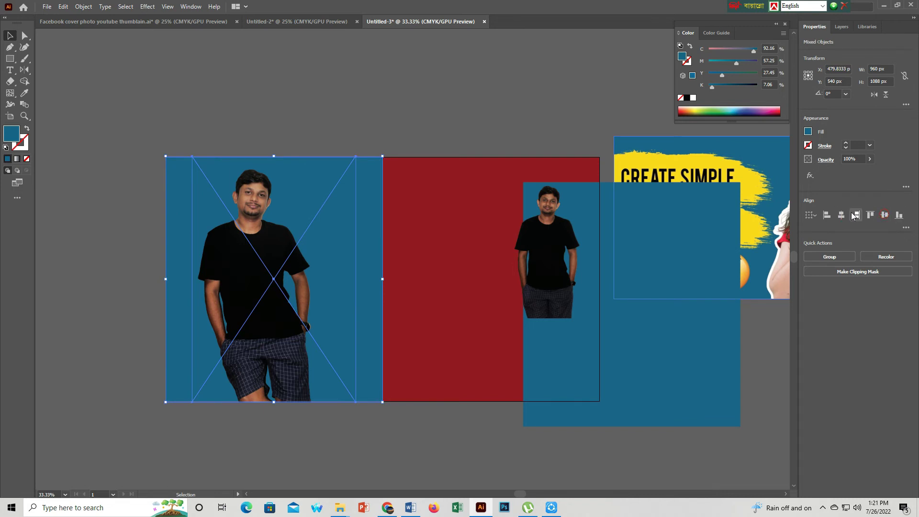
Group the left man photo with its blue panel.
right_click(218, 221)
left_click(242, 292)
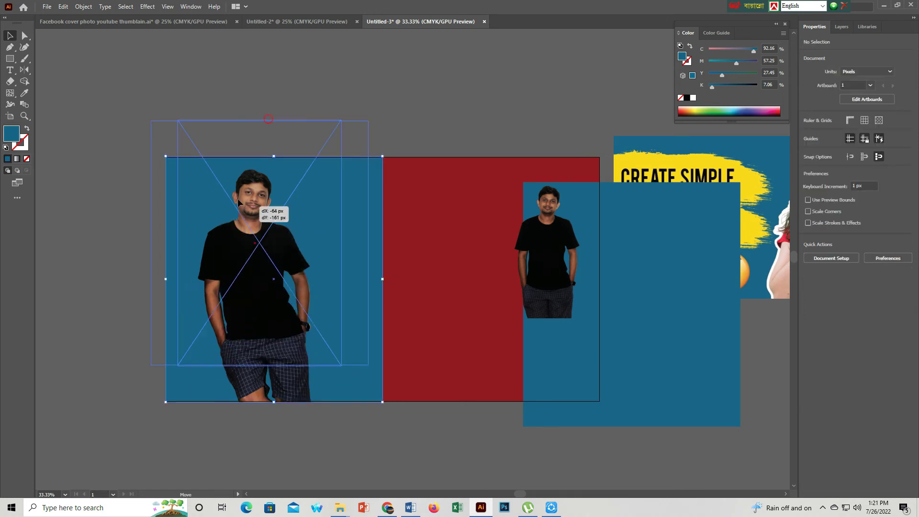
left_click_drag(252, 248, 228, 193)
key("ctrl+z")
Move the small man photo right and enlarge it to full artboard height, selecting its panel too.
left_click_drag(557, 250, 633, 279)
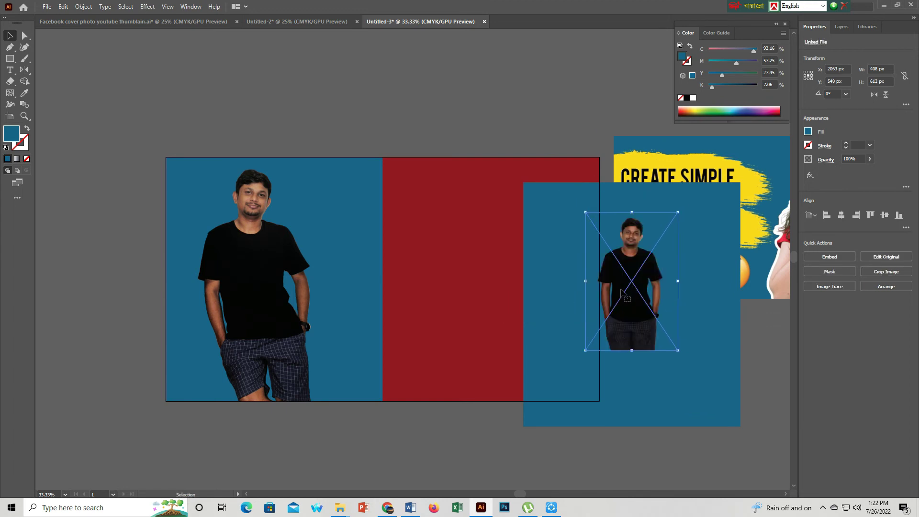
left_click_drag(677, 349, 726, 427)
left_click_drag(652, 300, 651, 303)
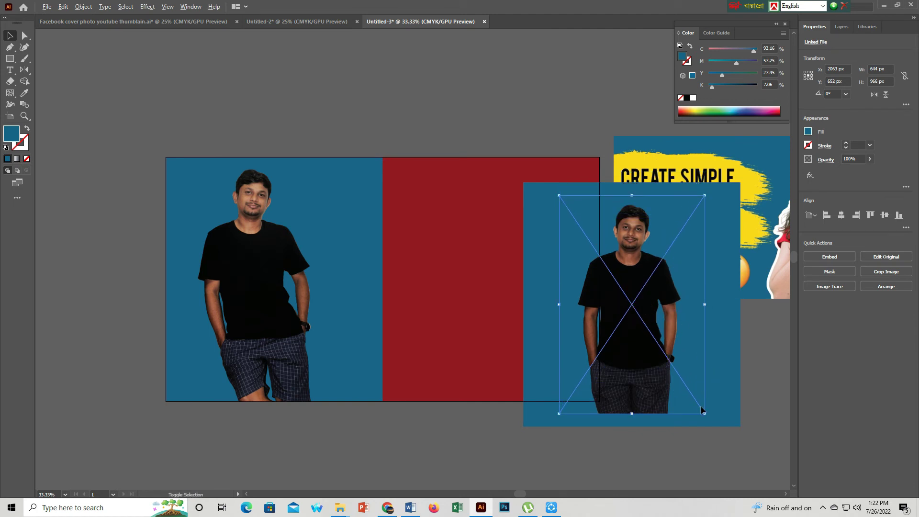
left_click_drag(702, 410, 720, 426)
left_click(535, 258, "shift")
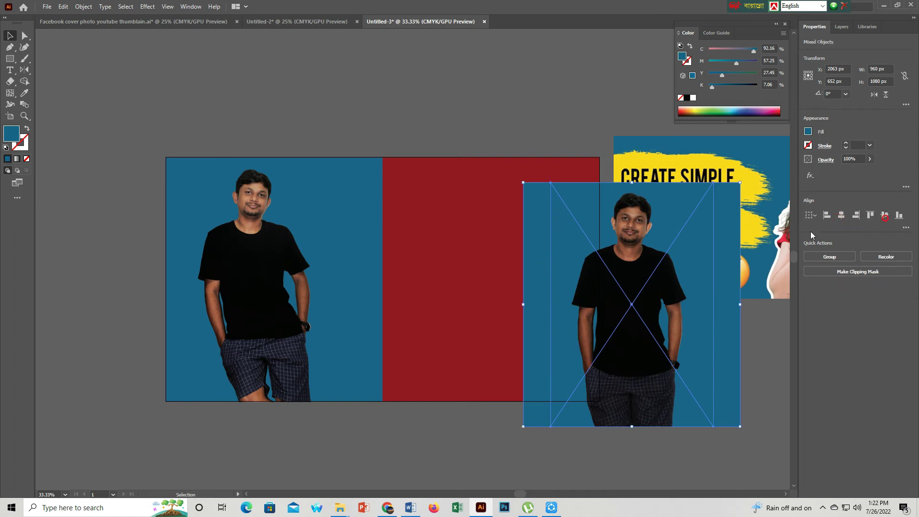
Group the right photo with its blue panel and position it to cover the red strip.
right_click(641, 230)
left_click(689, 302)
left_click_drag(587, 272, 487, 253)
left_click_drag(488, 252, 488, 254)
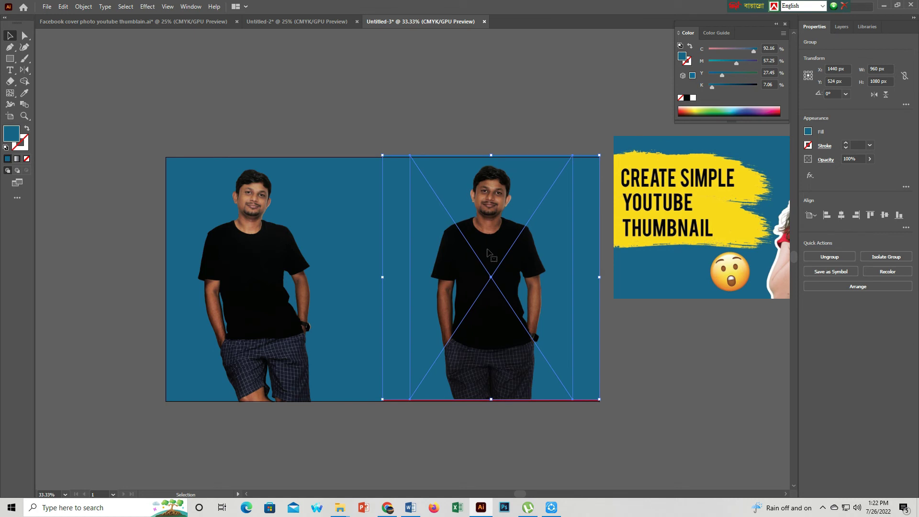
left_click(664, 320)
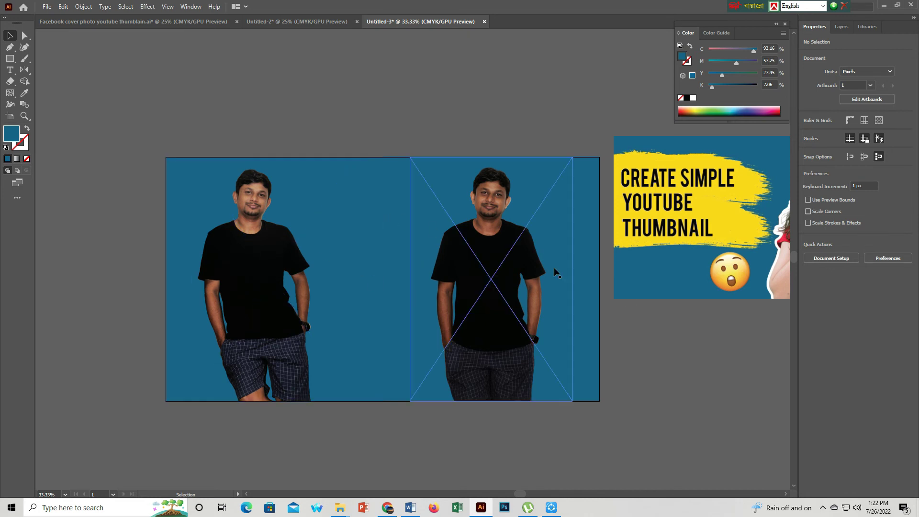
left_click(704, 224)
Delete the reference thumbnail image beside the artboard.
key("Delete")
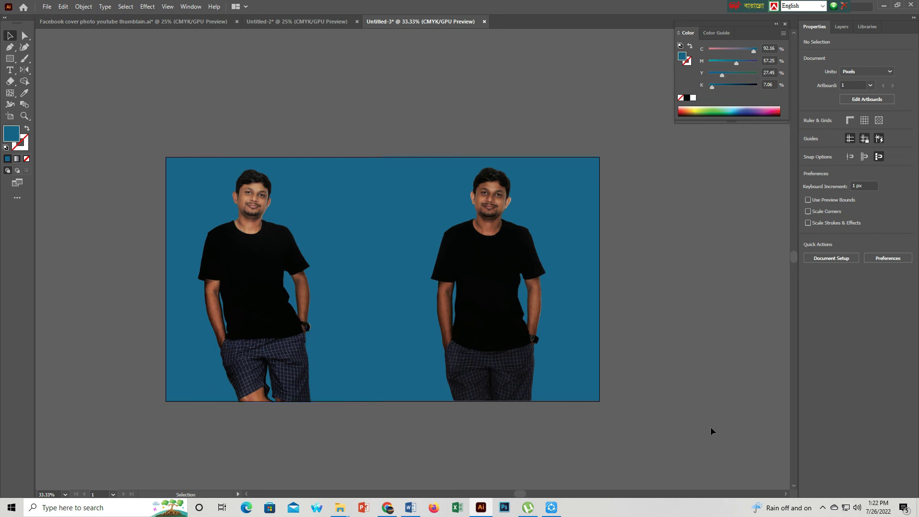
left_click(822, 509)
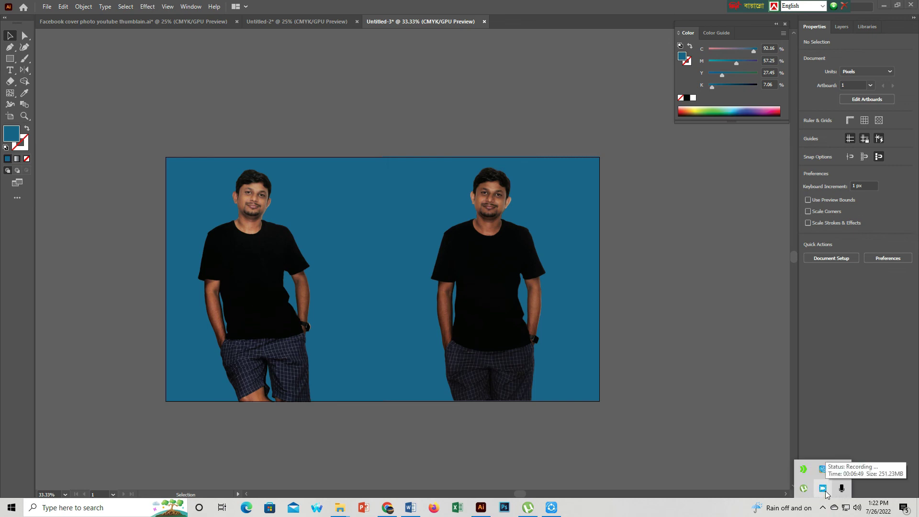